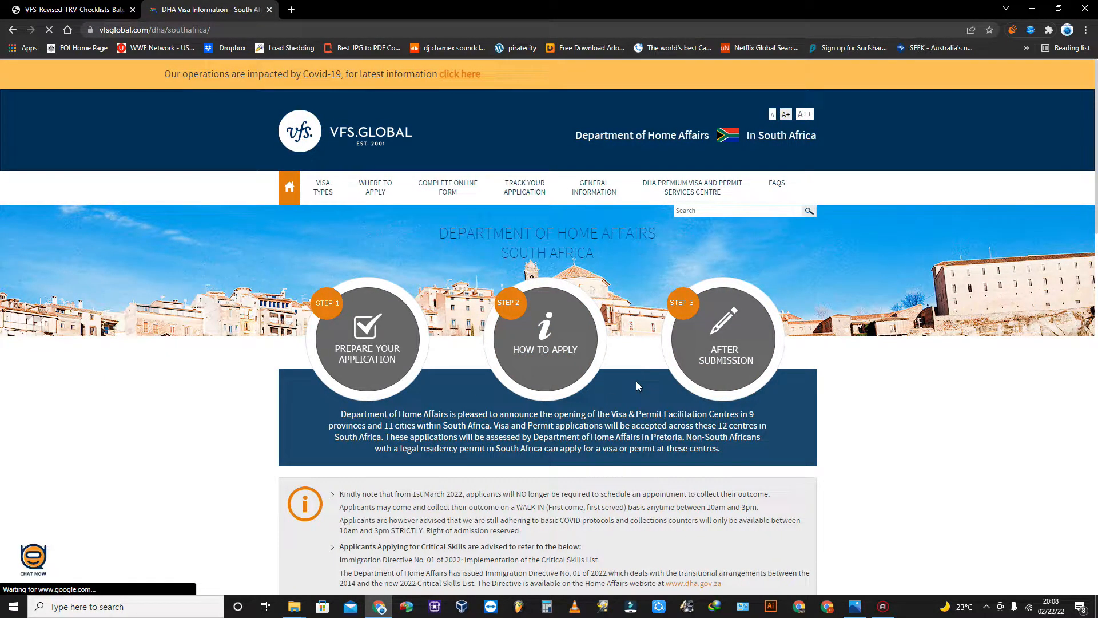
# Go to the Complete Online Form page and follow the first-time applicant 'click here' link.
pyautogui.scroll(-1, 637, 381)
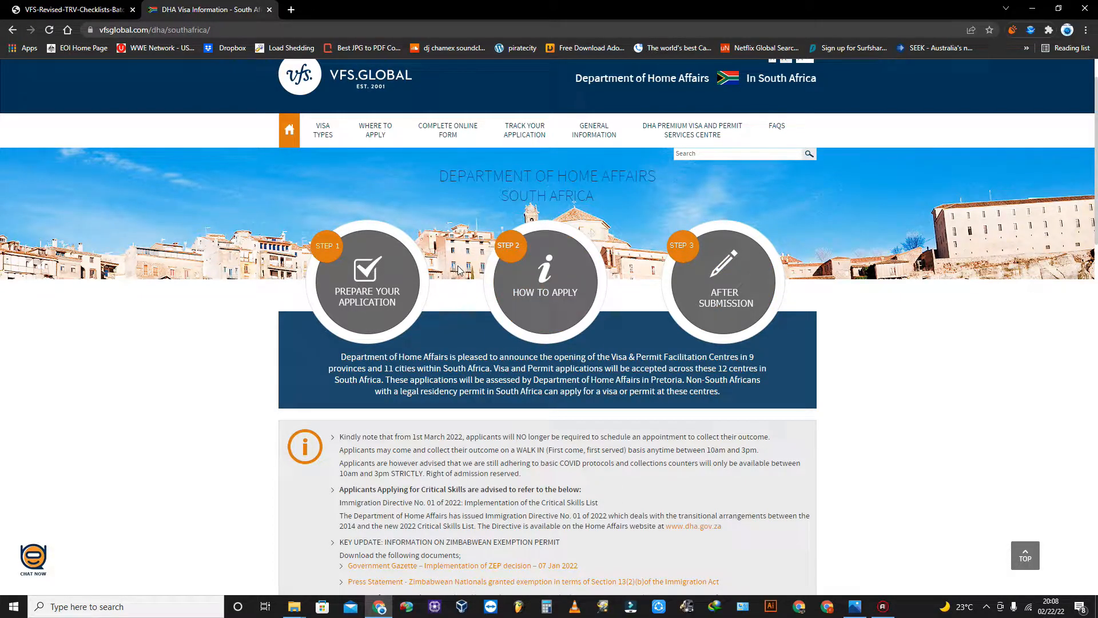
pyautogui.scroll(1, 459, 268)
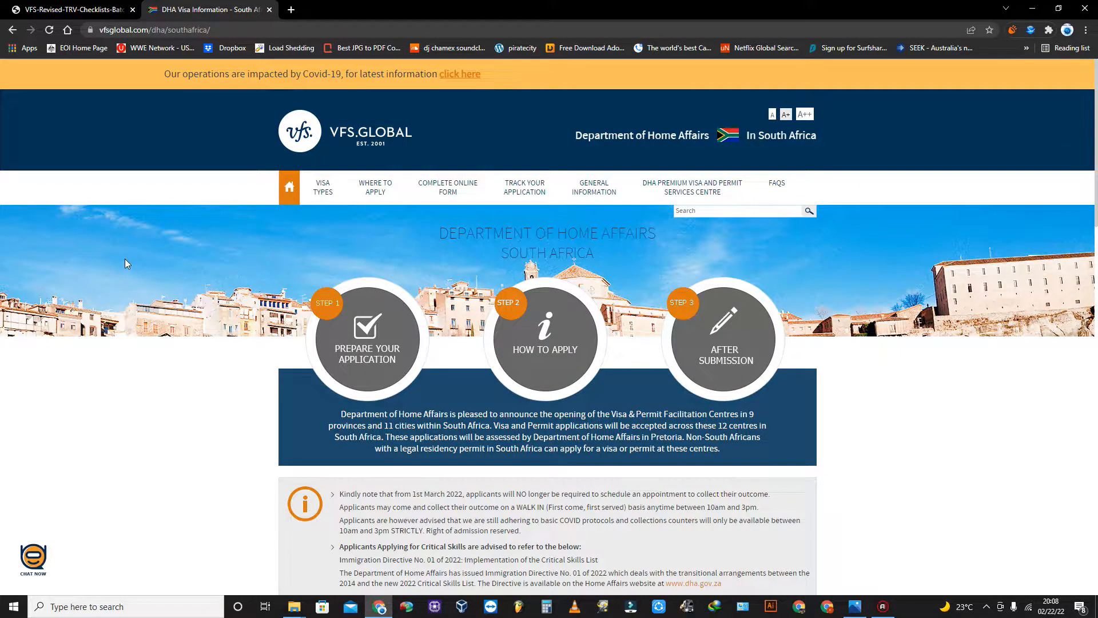
pyautogui.click(461, 190)
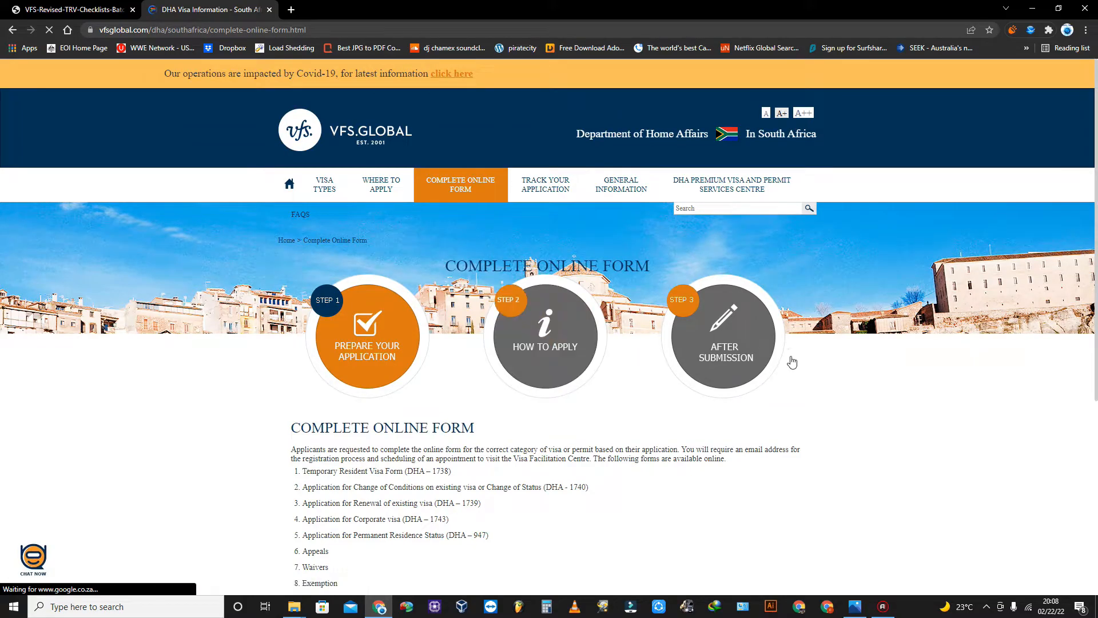
pyautogui.scroll(-2, 866, 389)
pyautogui.scroll(-1, 866, 389)
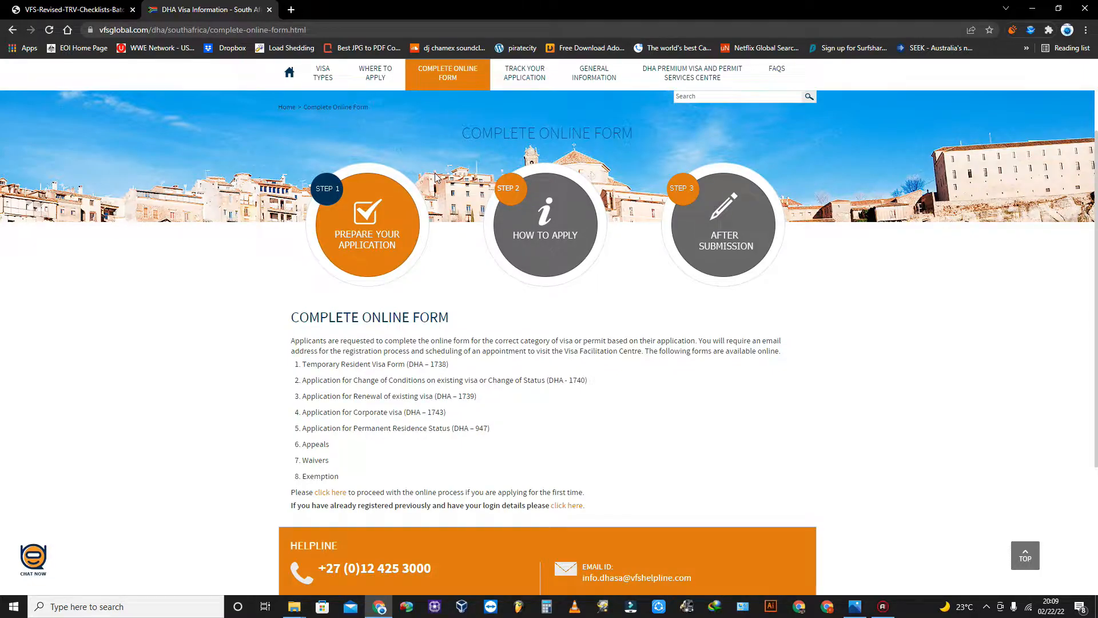
pyautogui.click(330, 492)
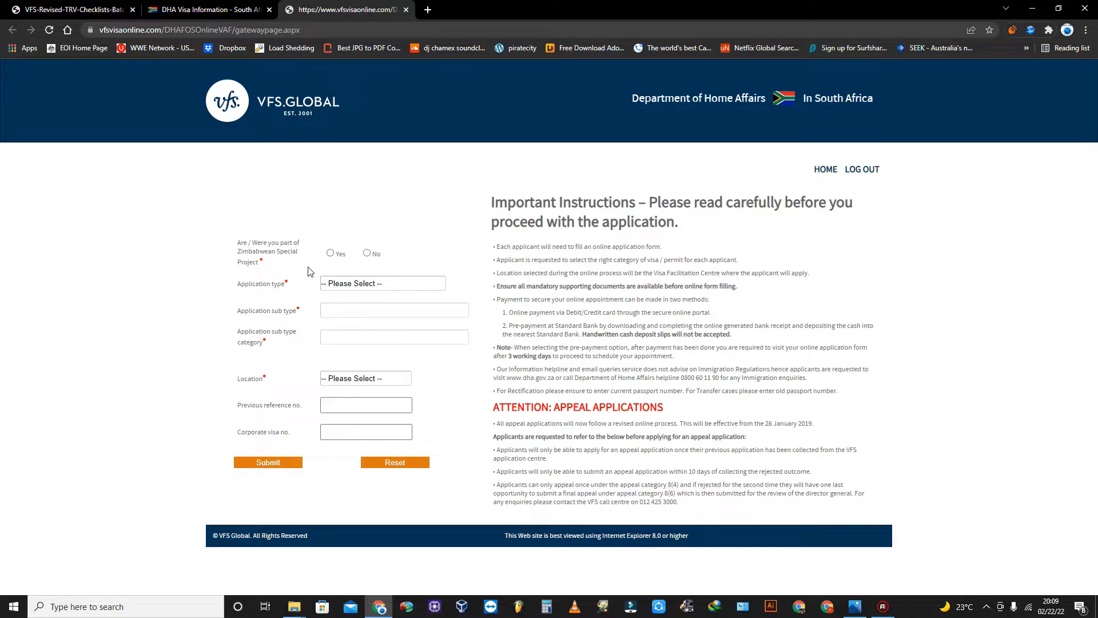
# Answer Yes for Zimbabwean Special Project and choose Temporary Residence Visa, TRV, Critical Skills Visa Section 19(4).
pyautogui.click(332, 254)
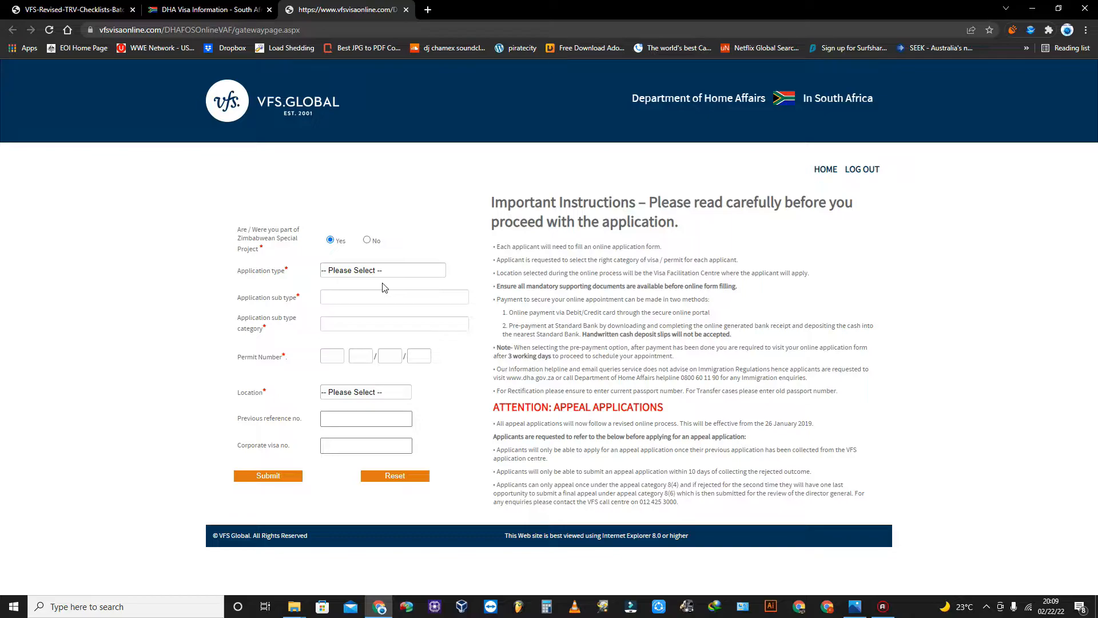
pyautogui.click(379, 276)
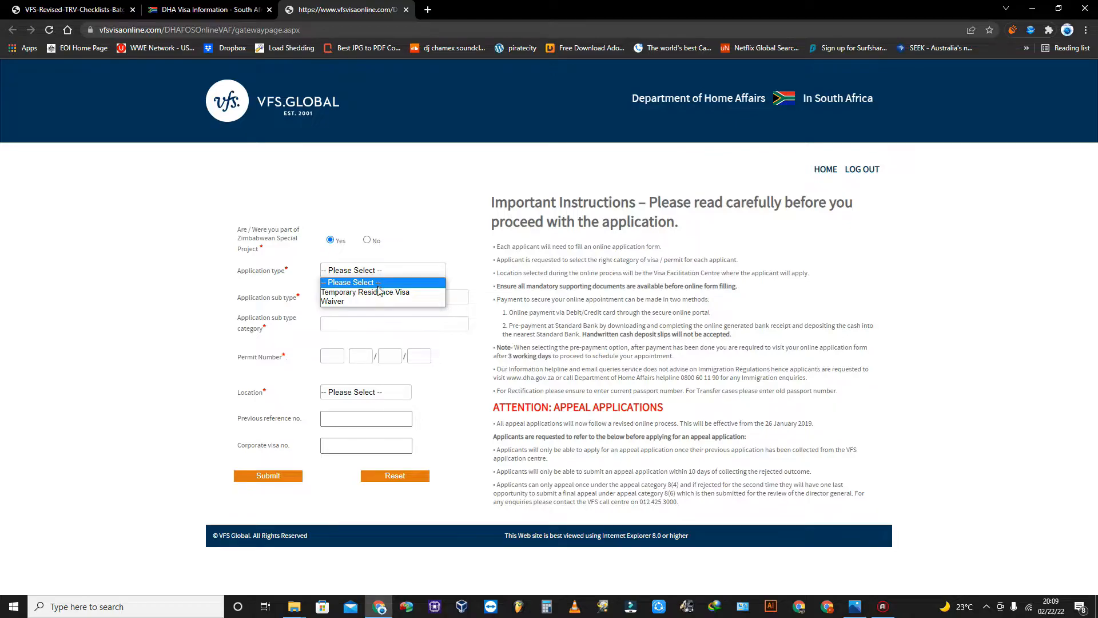
pyautogui.click(379, 293)
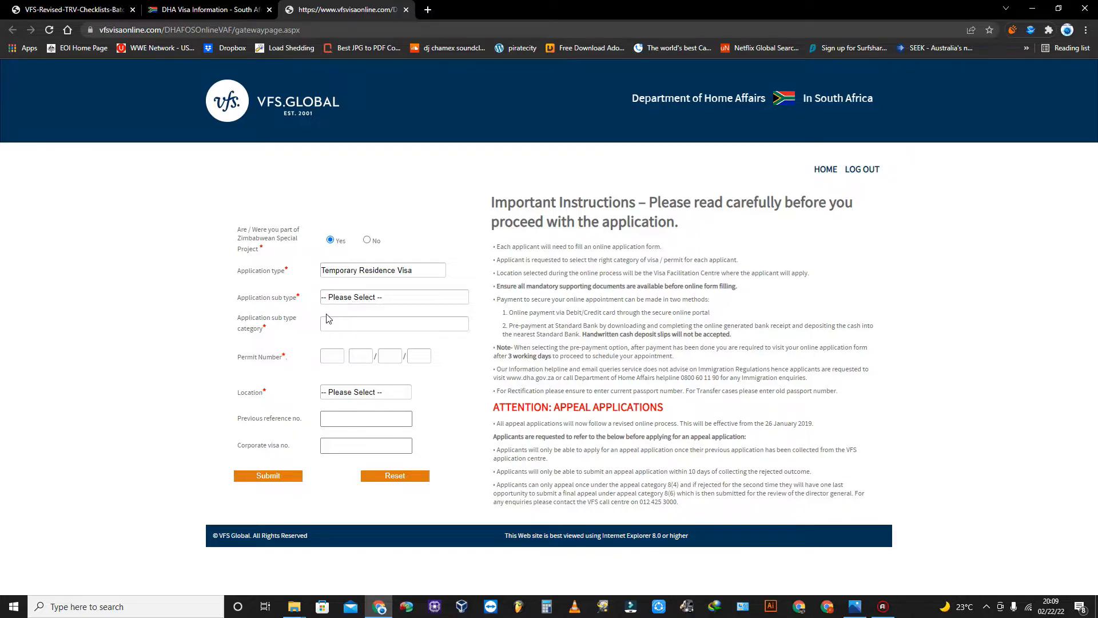
pyautogui.click(359, 298)
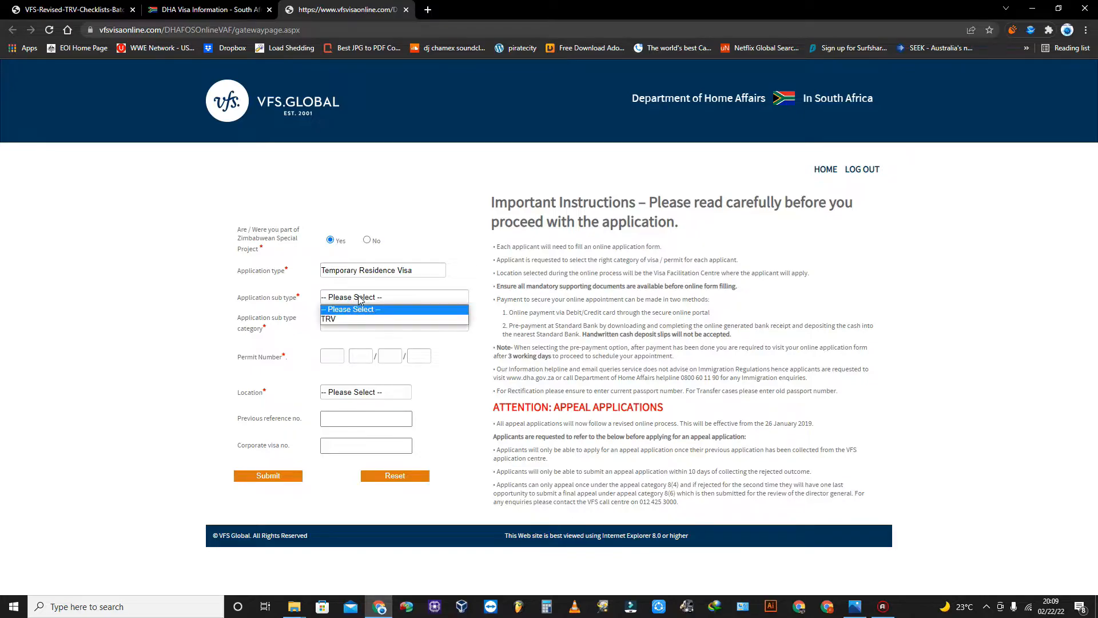
pyautogui.click(340, 320)
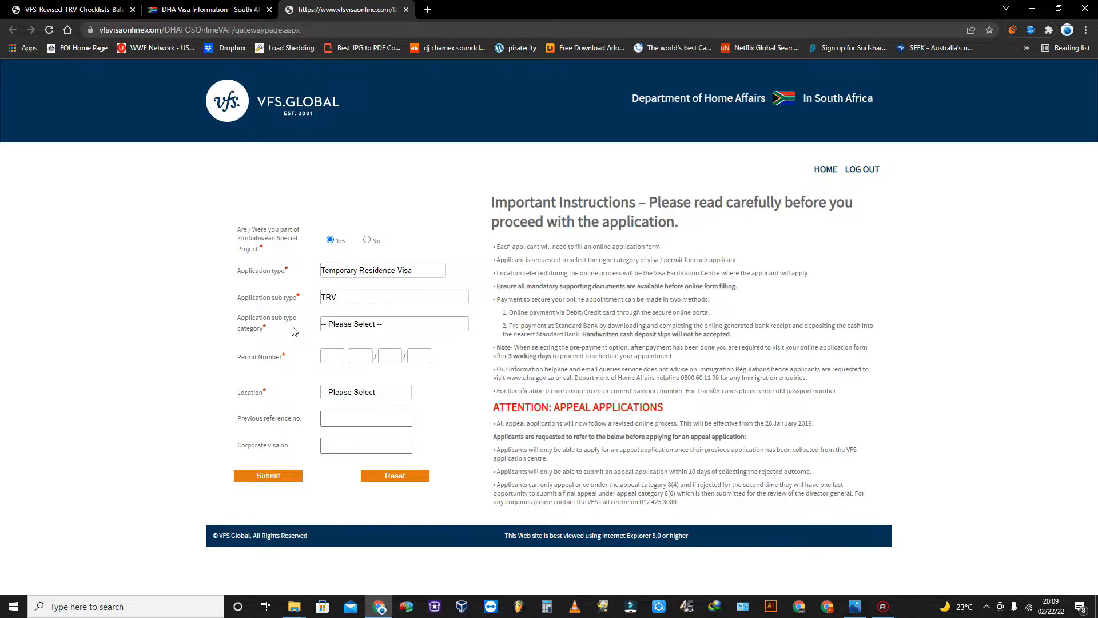
pyautogui.click(367, 326)
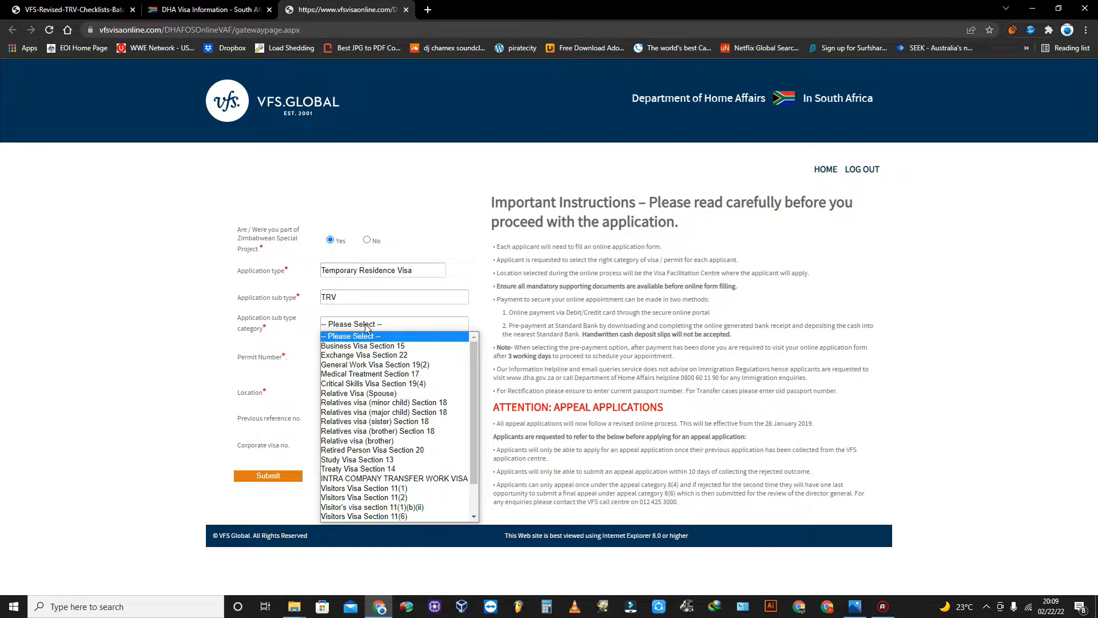
pyautogui.click(376, 386)
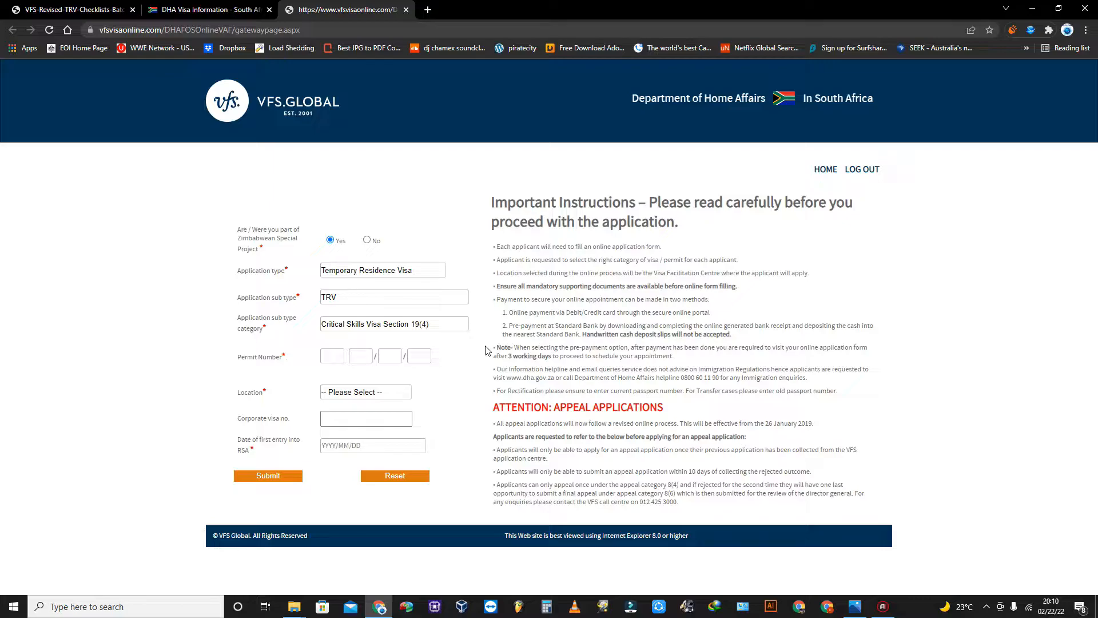
pyautogui.click(337, 356)
pyautogui.click(288, 611)
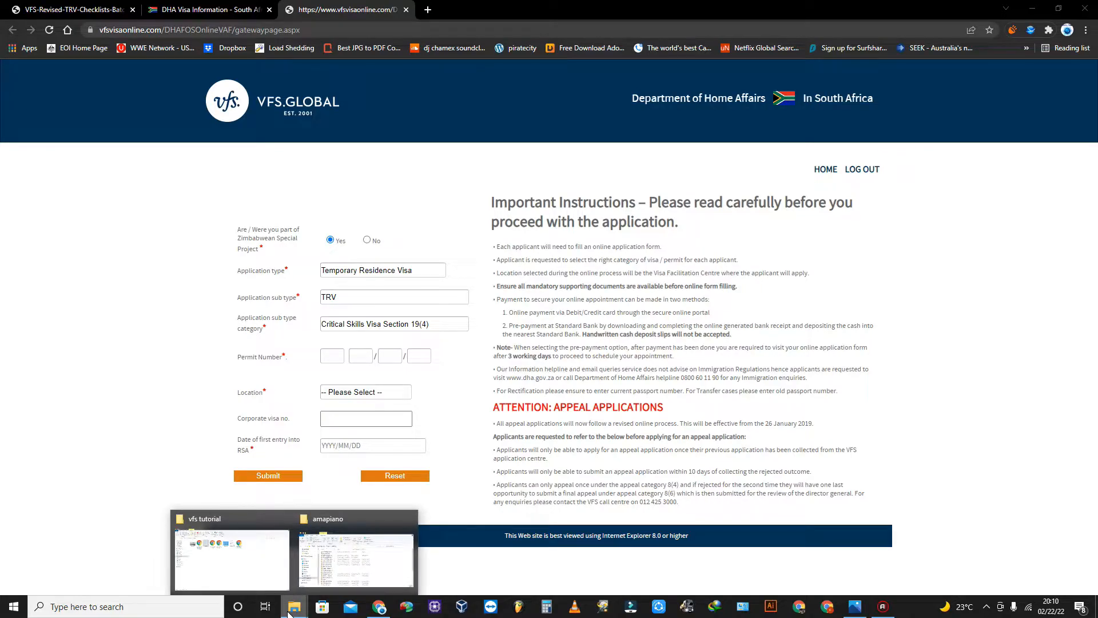
# Open the permit scan 1 permit (1)N.jpg from the vfs tutorial folder.
pyautogui.click(256, 574)
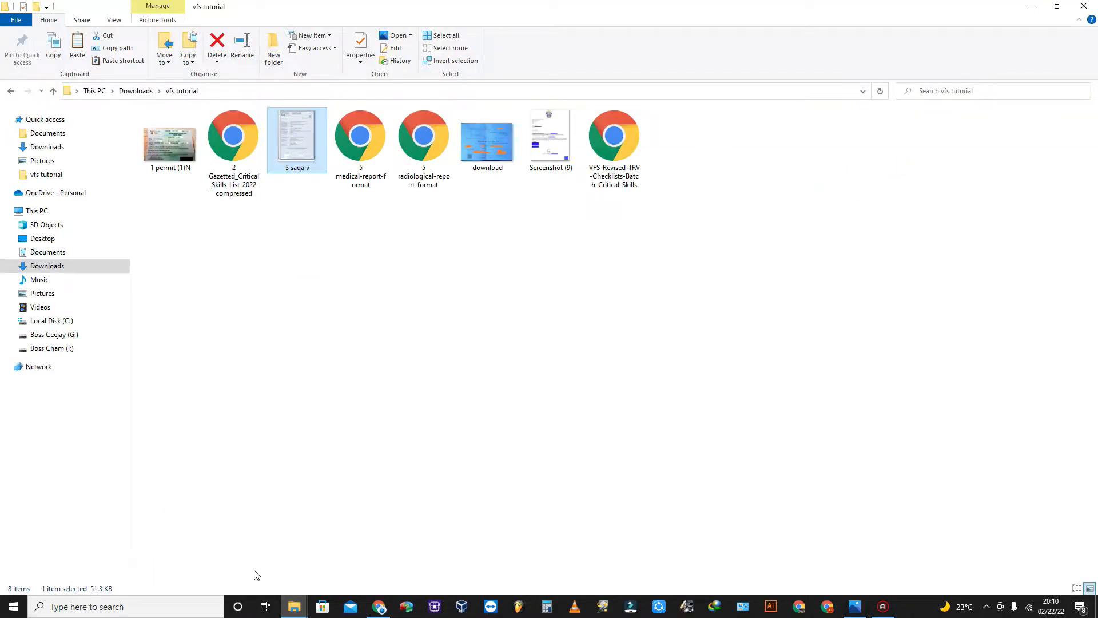
pyautogui.moveTo(492, 2); pyautogui.dragTo(804, 187)
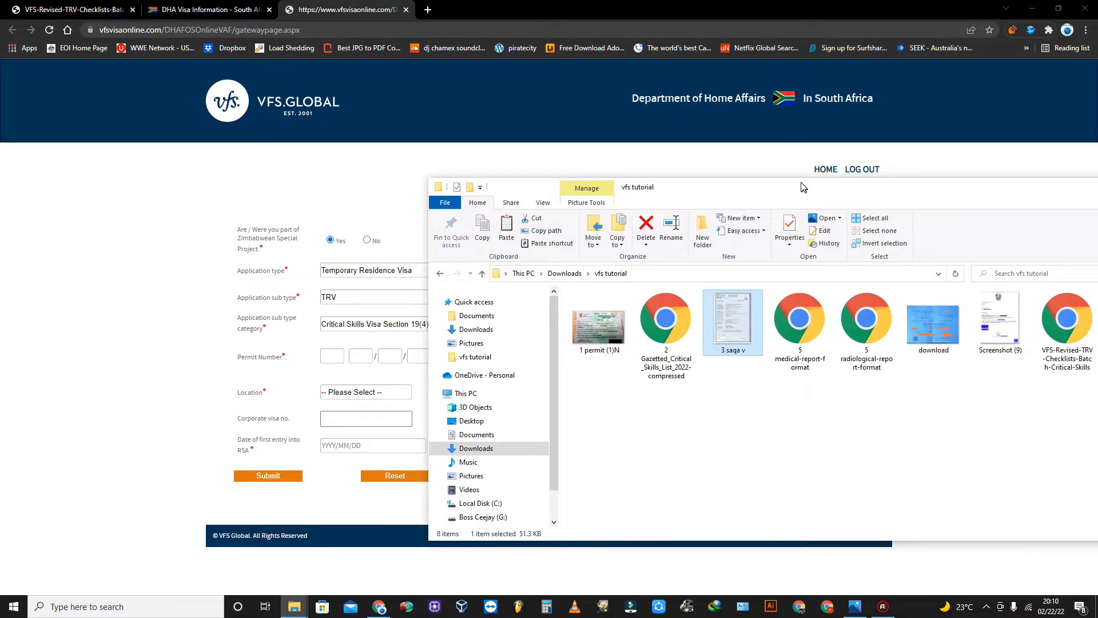
pyautogui.doubleClick(606, 329)
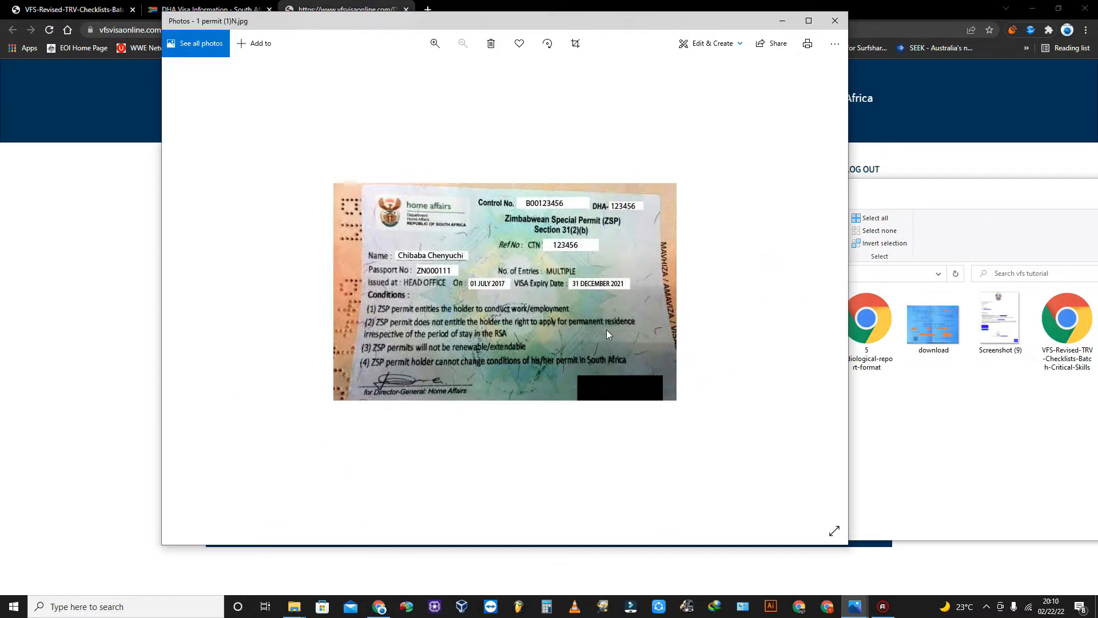
# Arrange the windows so the visa form is docked on the left half of the screen.
pyautogui.moveTo(978, 167); pyautogui.dragTo(666, 286)
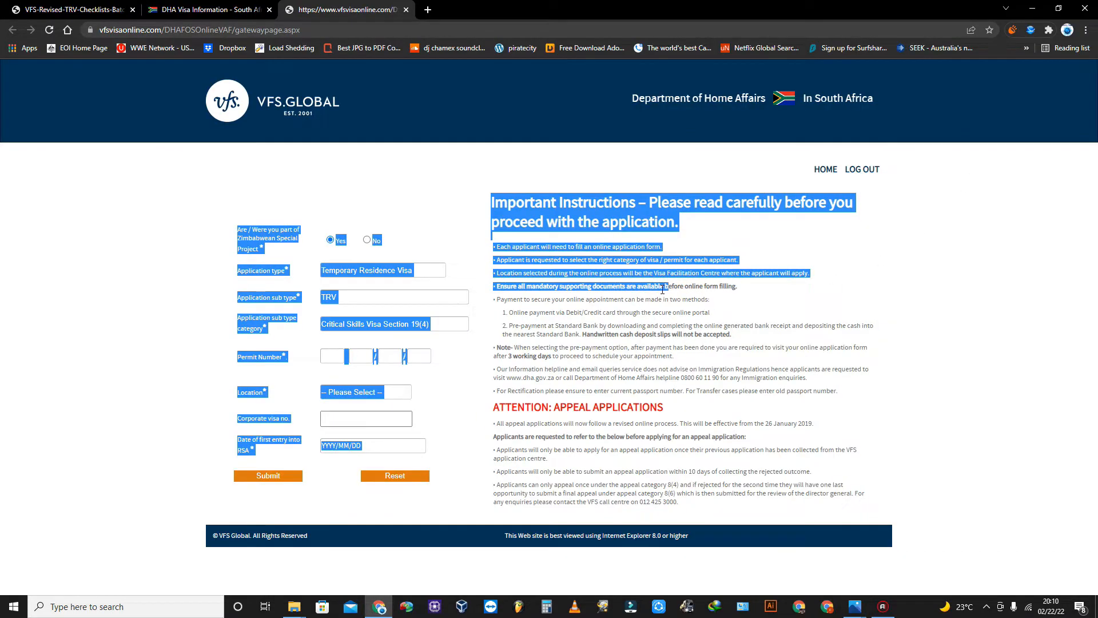
pyautogui.click(104, 343)
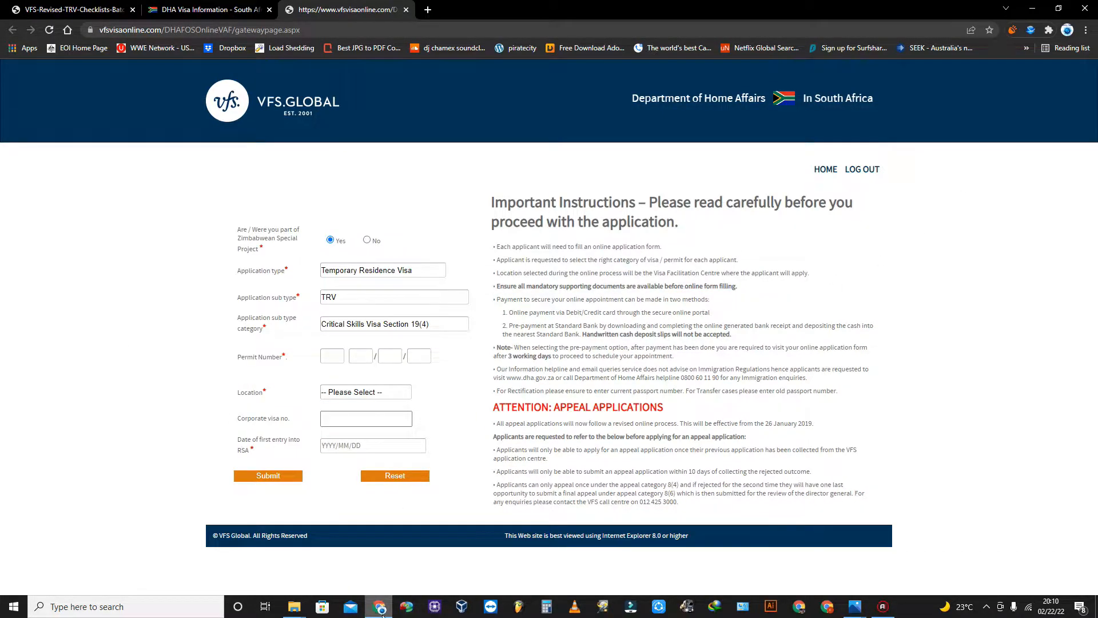
pyautogui.click(1032, 8)
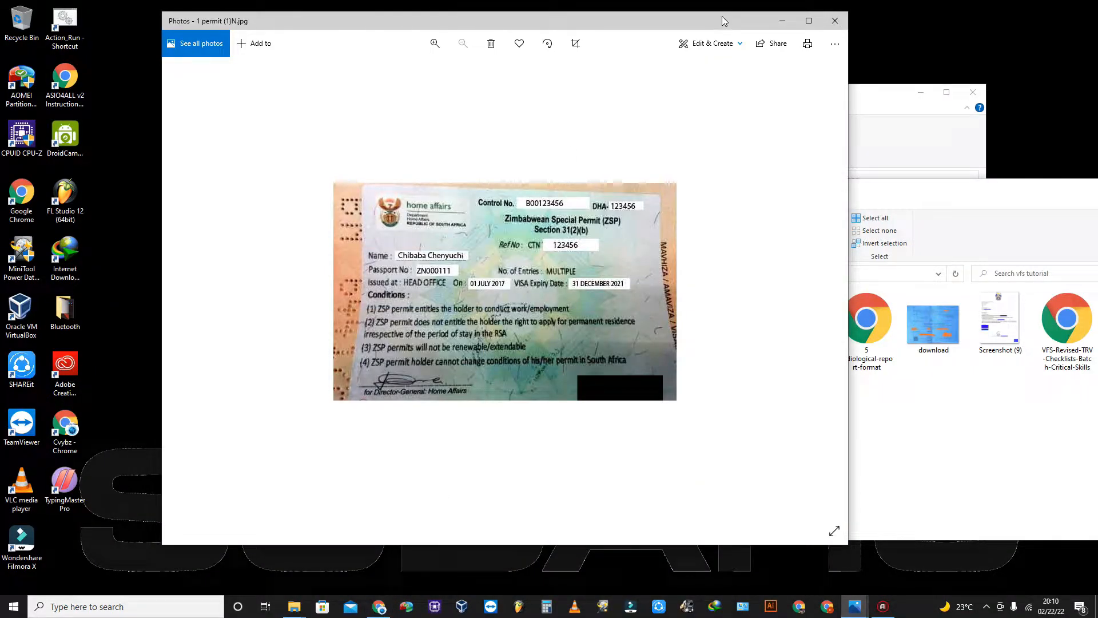
pyautogui.moveTo(708, 20); pyautogui.dragTo(940, 68)
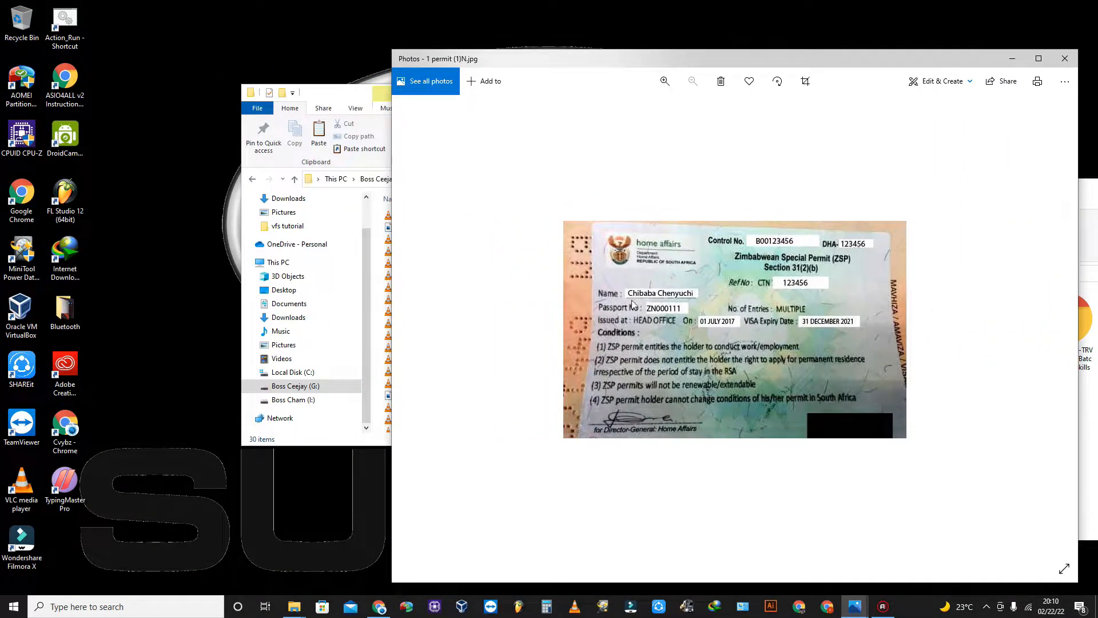
pyautogui.click(379, 606)
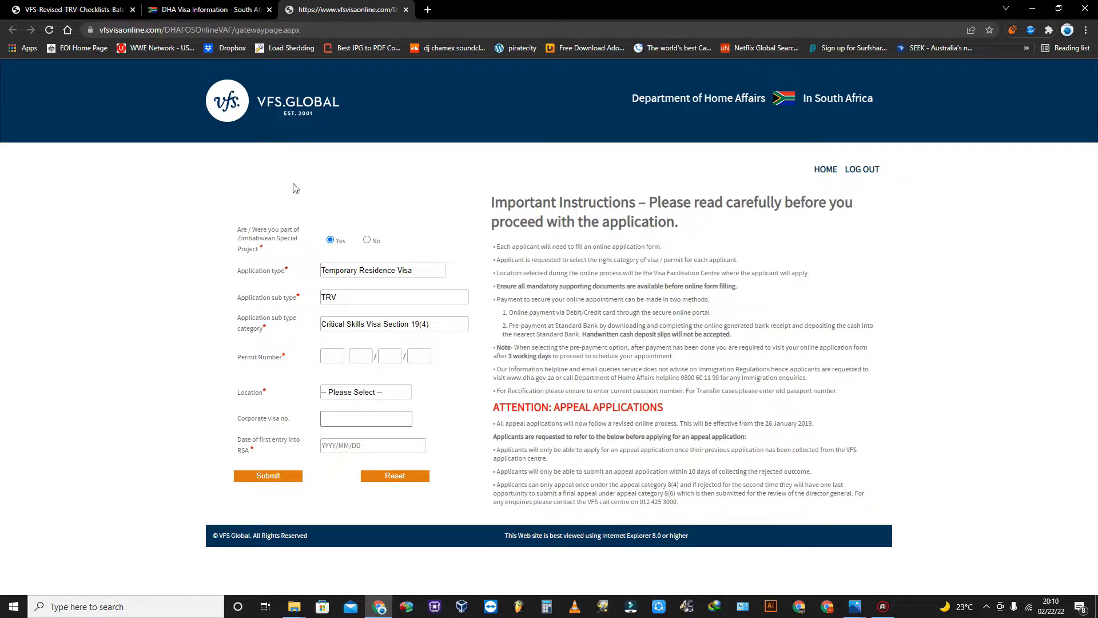
pyautogui.click(854, 606)
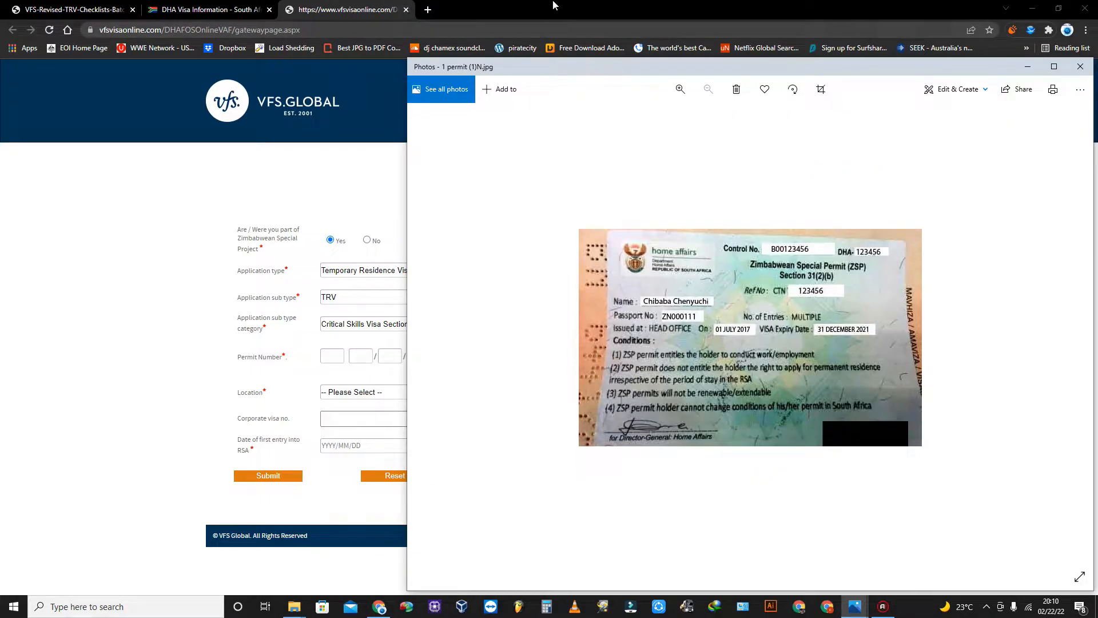
pyautogui.moveTo(652, 6); pyautogui.dragTo(0, 147)
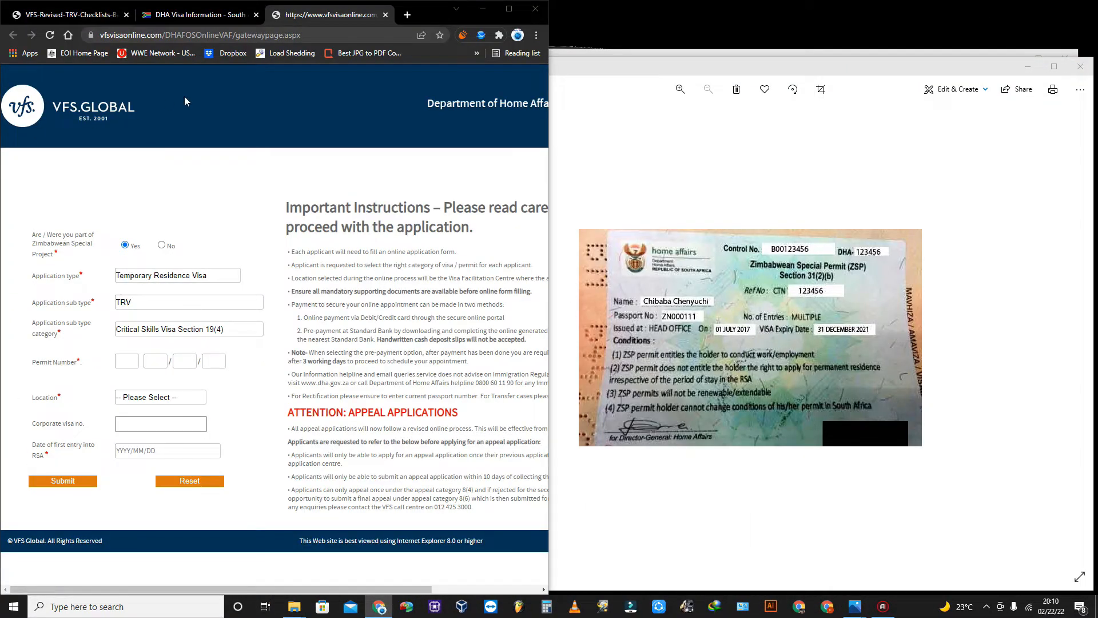
# Snap the permit photo to the right half and enter the permit number into the four boxes.
pyautogui.click(692, 166)
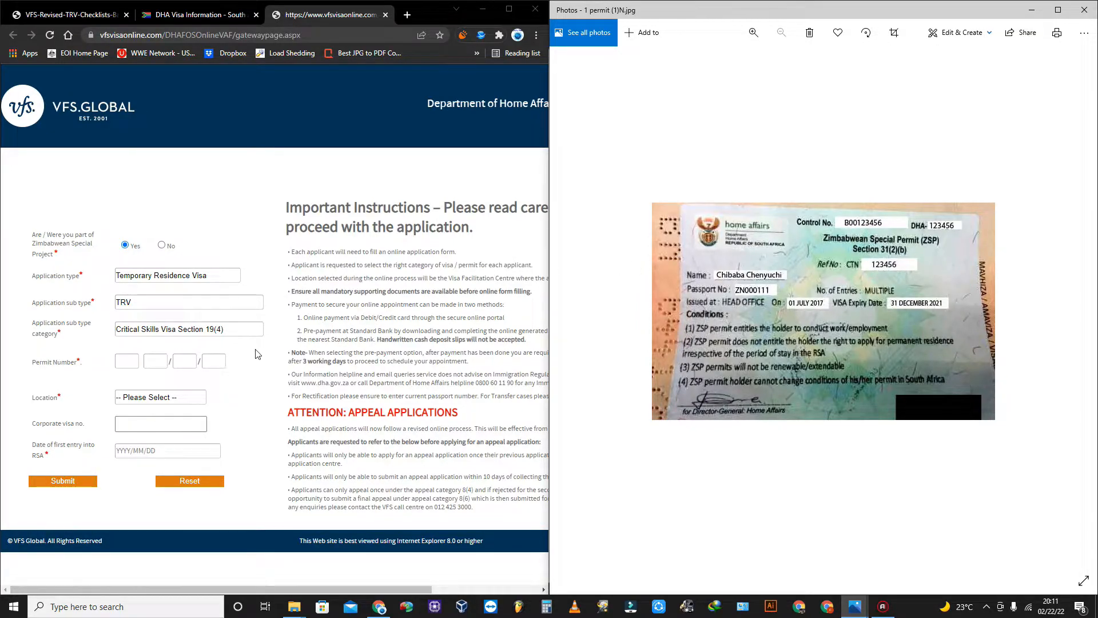
pyautogui.click(120, 363)
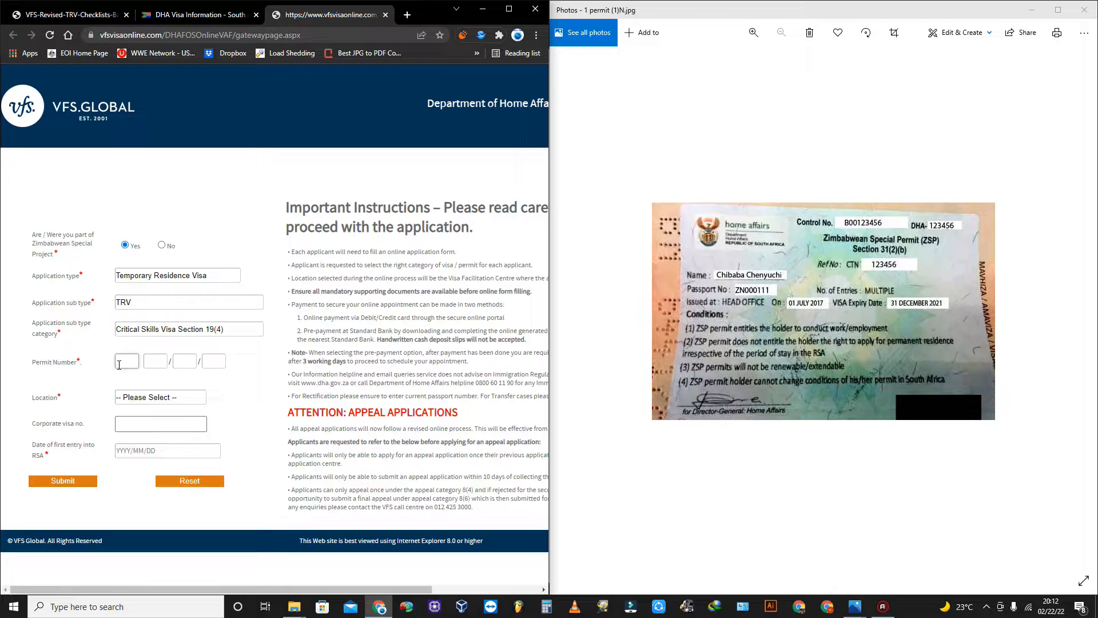
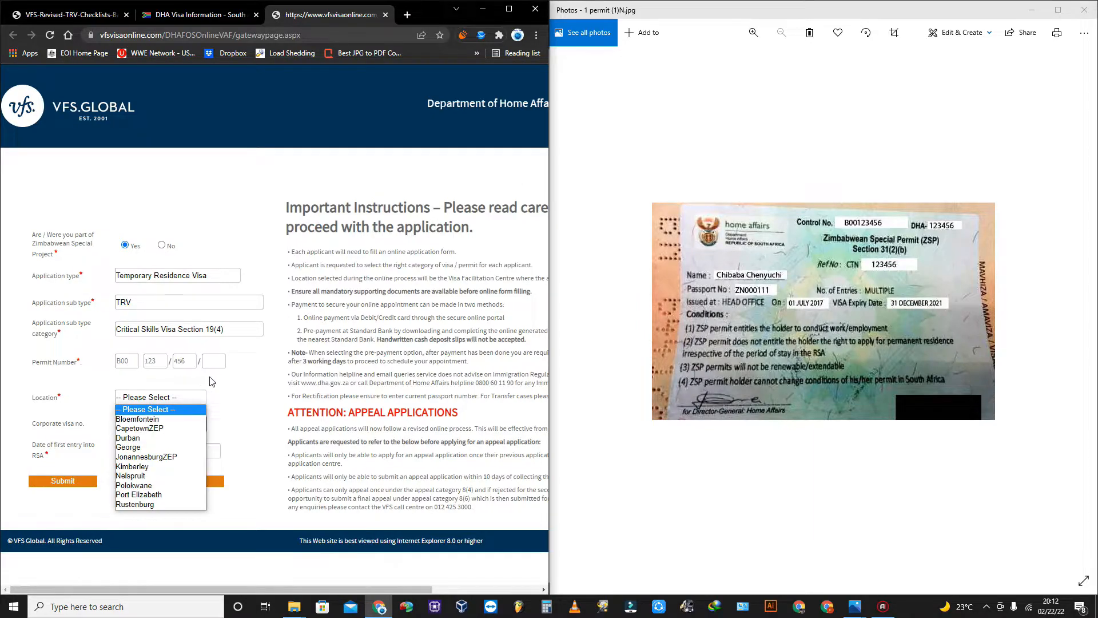
pyautogui.click(212, 379)
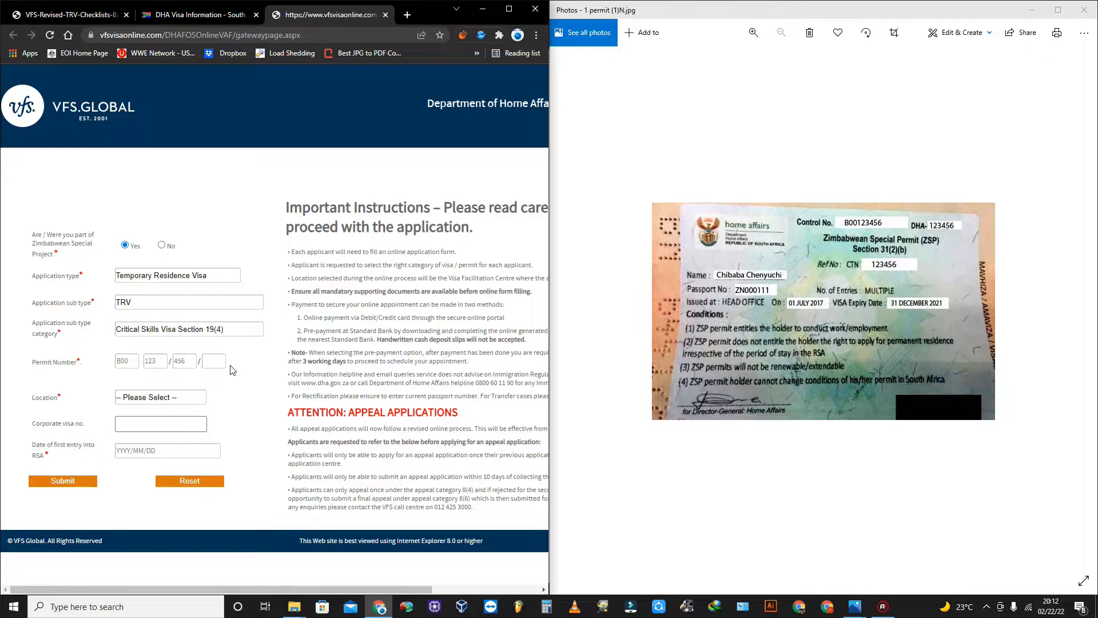
pyautogui.click(214, 361)
# Set Location to JonannesburgZEP and the date of first entry into RSA to 2015/01/01.
pyautogui.click(145, 401)
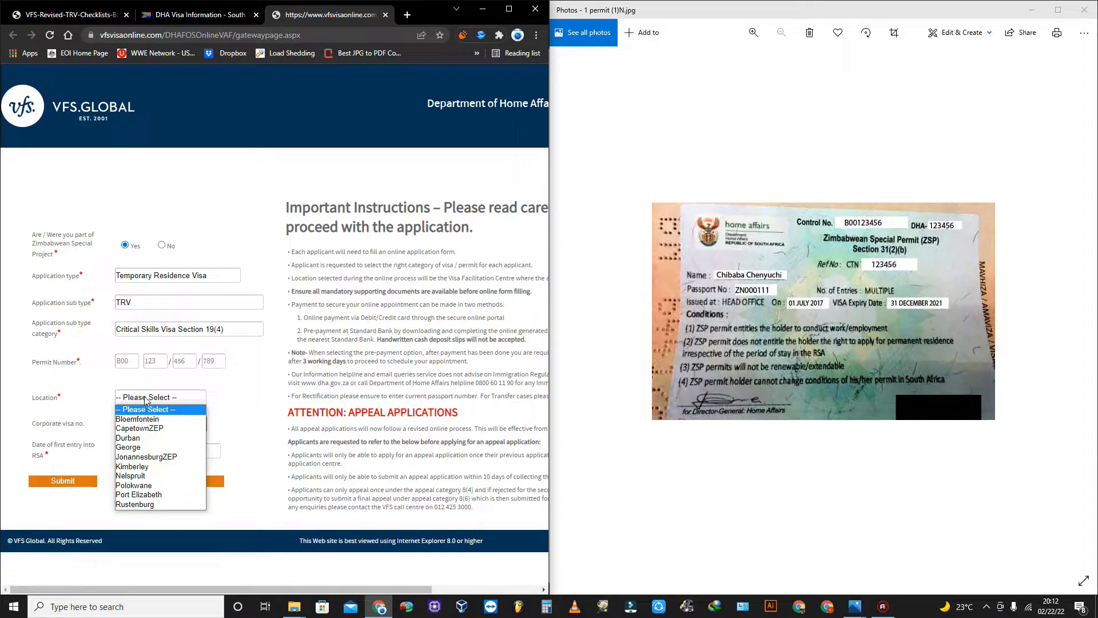
pyautogui.click(152, 457)
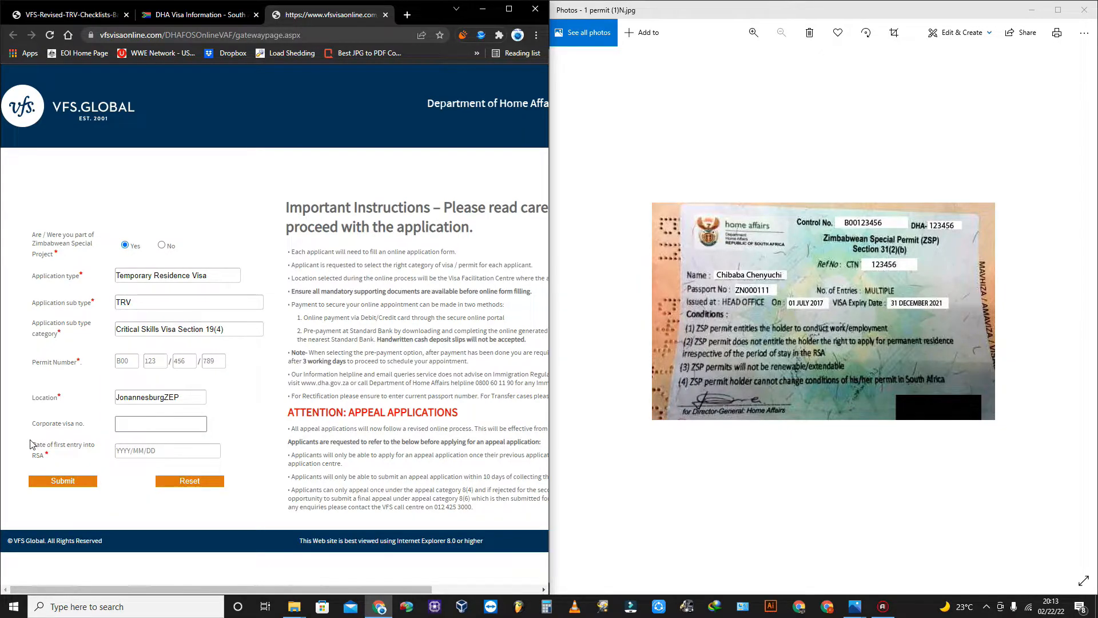
pyautogui.click(123, 450)
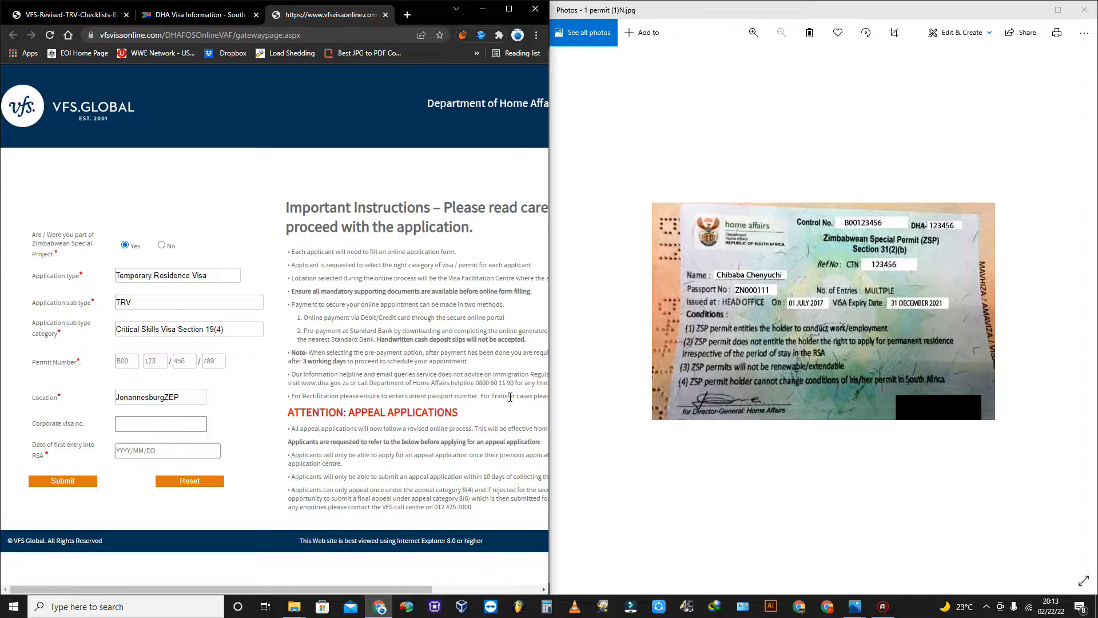
pyautogui.write('2015/01/01')
# Replace the first and fourth Permit Number boxes with BBB and resubmit the form.
pyautogui.click(262, 440)
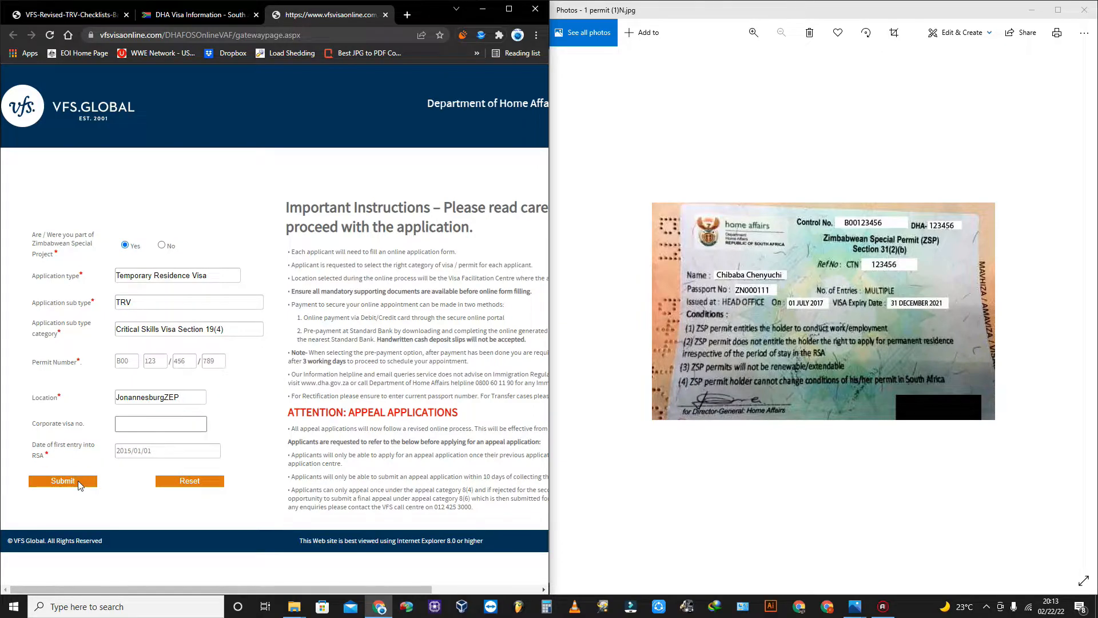
pyautogui.click(62, 481)
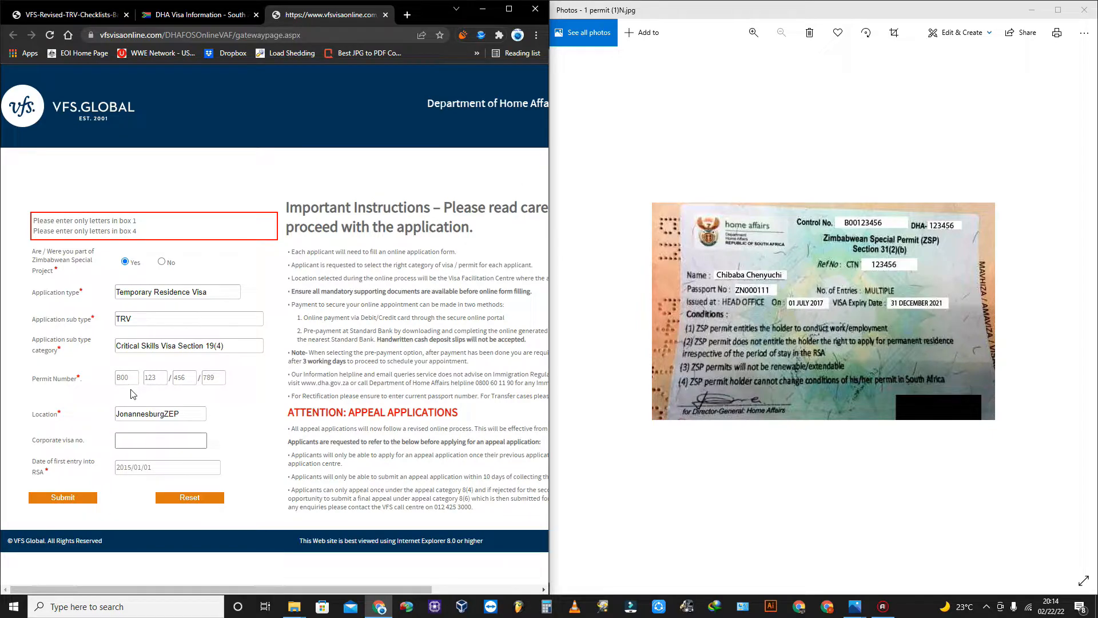
pyautogui.moveTo(133, 377); pyautogui.dragTo(54, 381)
pyautogui.click(133, 381)
pyautogui.press('BackSpace')
pyautogui.press('BackSpace')
pyautogui.press('BackSpace')
pyautogui.write('BBB')
pyautogui.moveTo(225, 377); pyautogui.dragTo(198, 376)
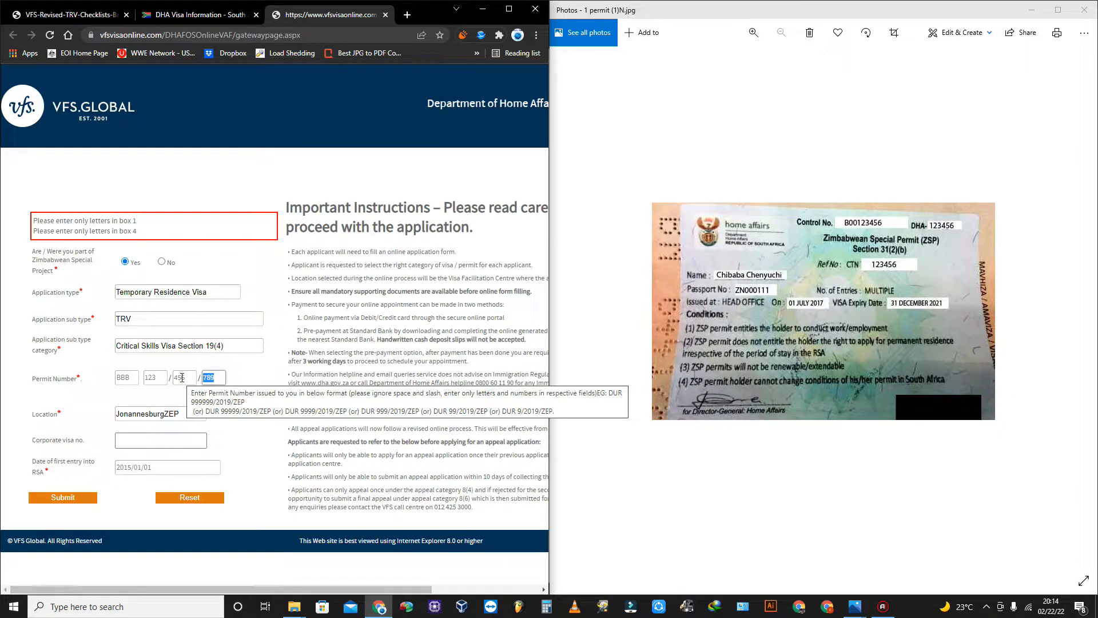
pyautogui.write('BBB')
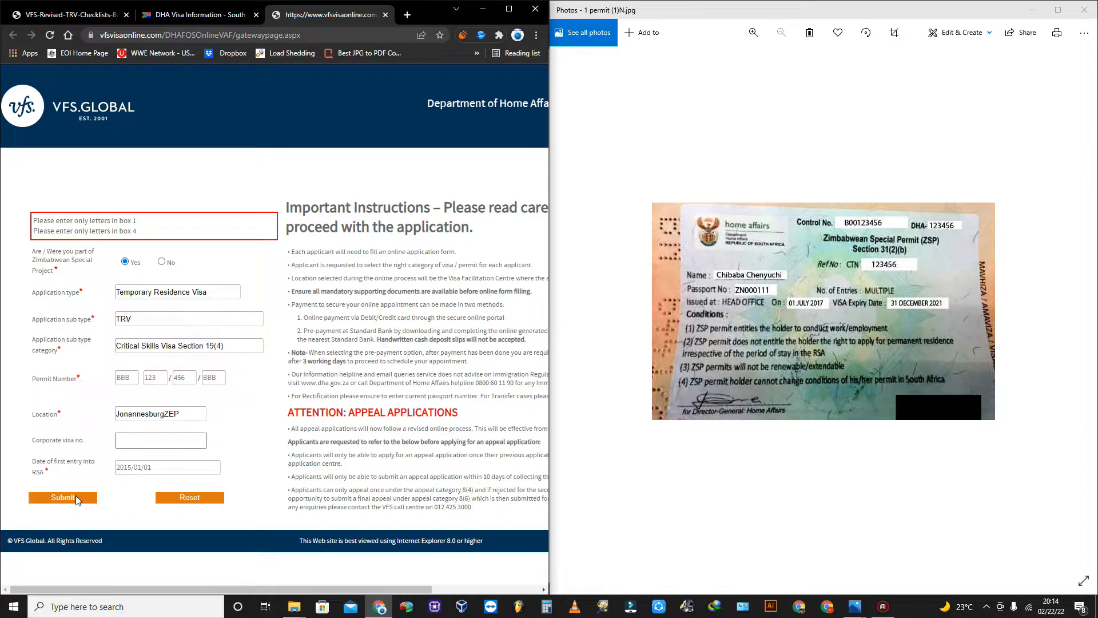
pyautogui.click(75, 498)
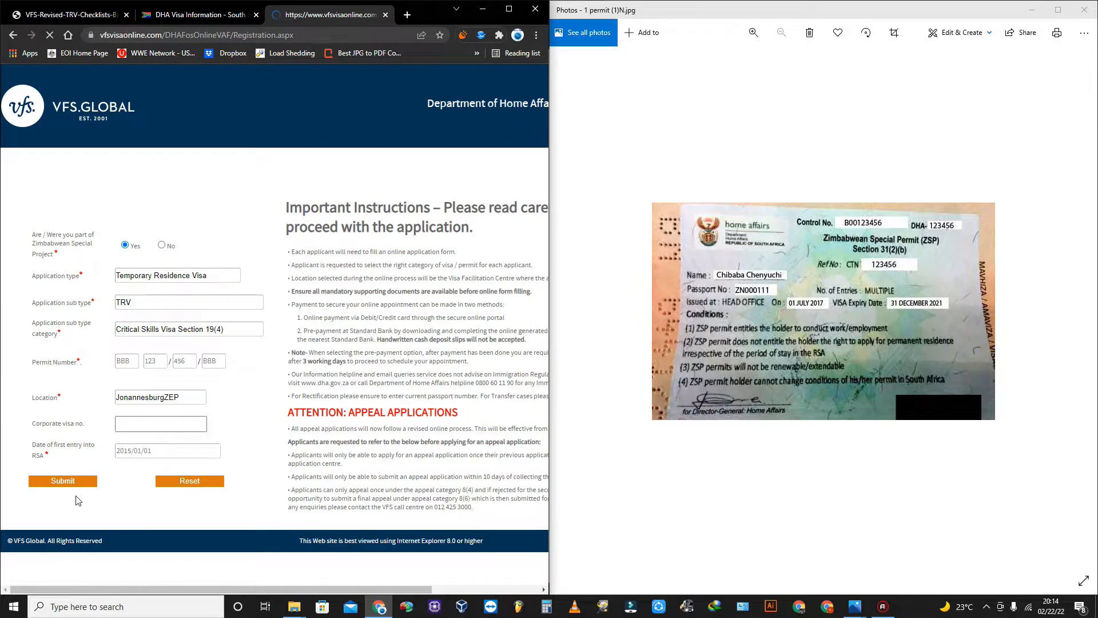
pyautogui.click(787, 93)
# Minimize the permit photo and maximize the browser window.
pyautogui.moveTo(845, 19); pyautogui.dragTo(821, 134)
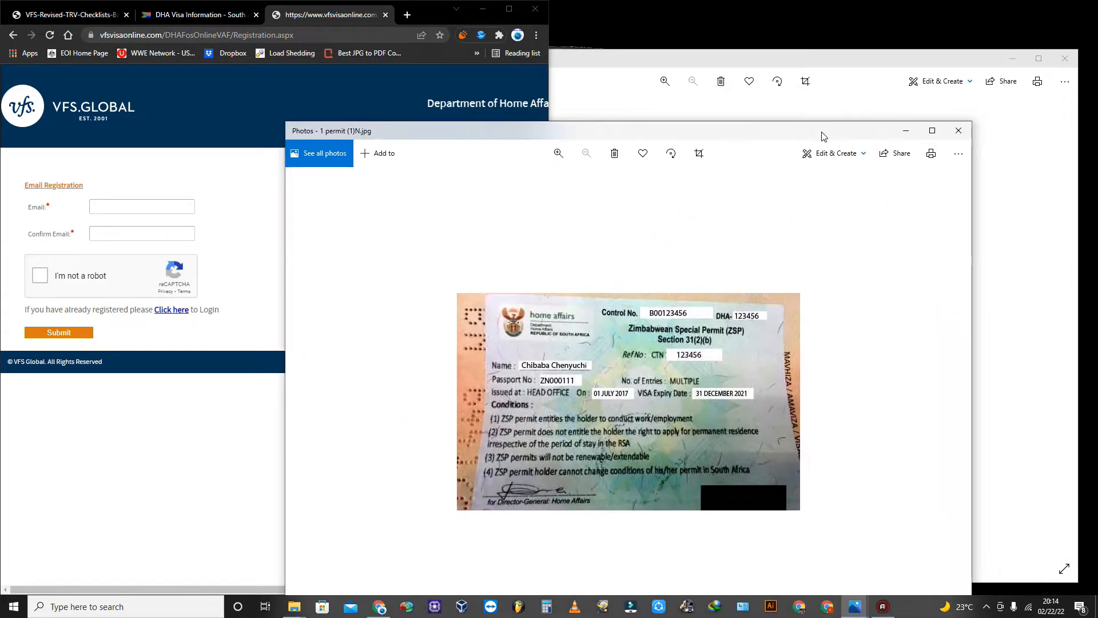
pyautogui.click(902, 132)
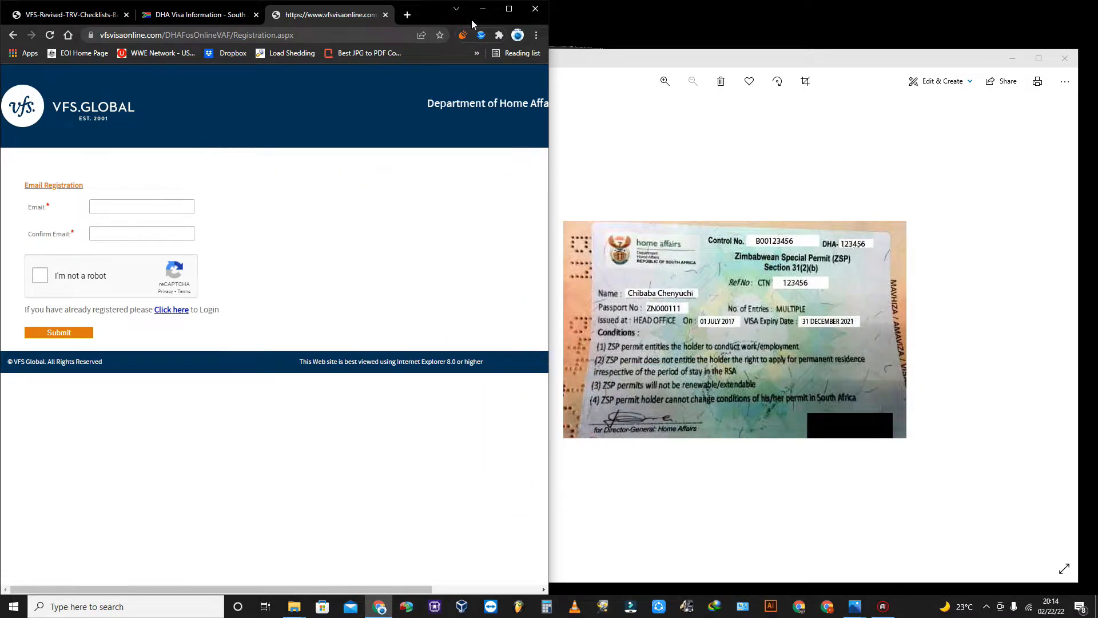
pyautogui.click(509, 9)
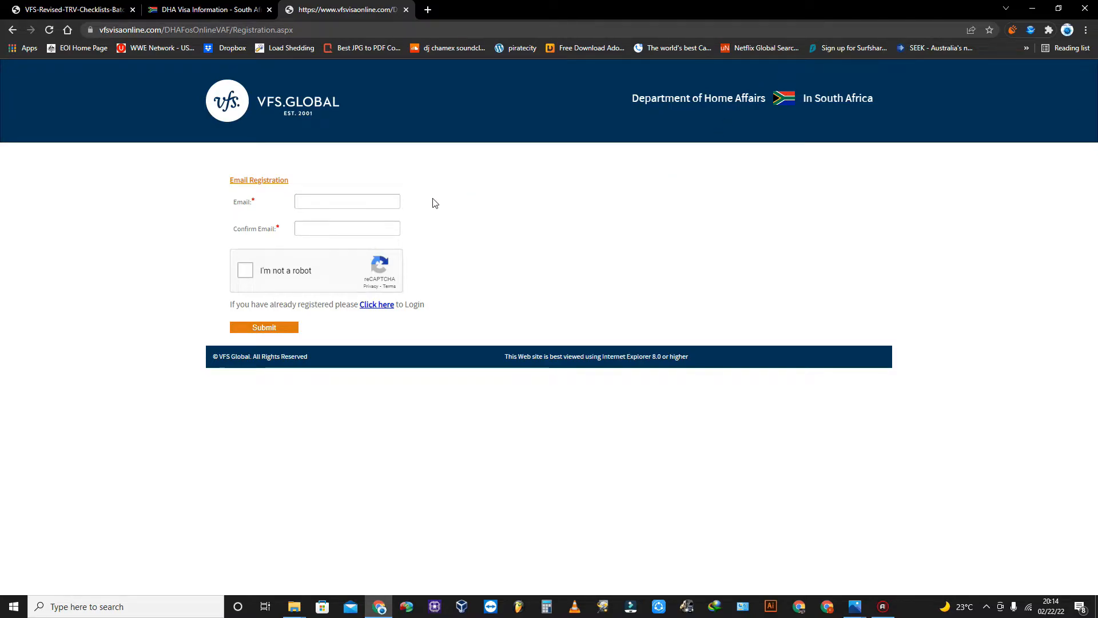
# Enter the applicant's e-mail in Email and Confirm Email, pass the robot check, and submit.
pyautogui.click(340, 200)
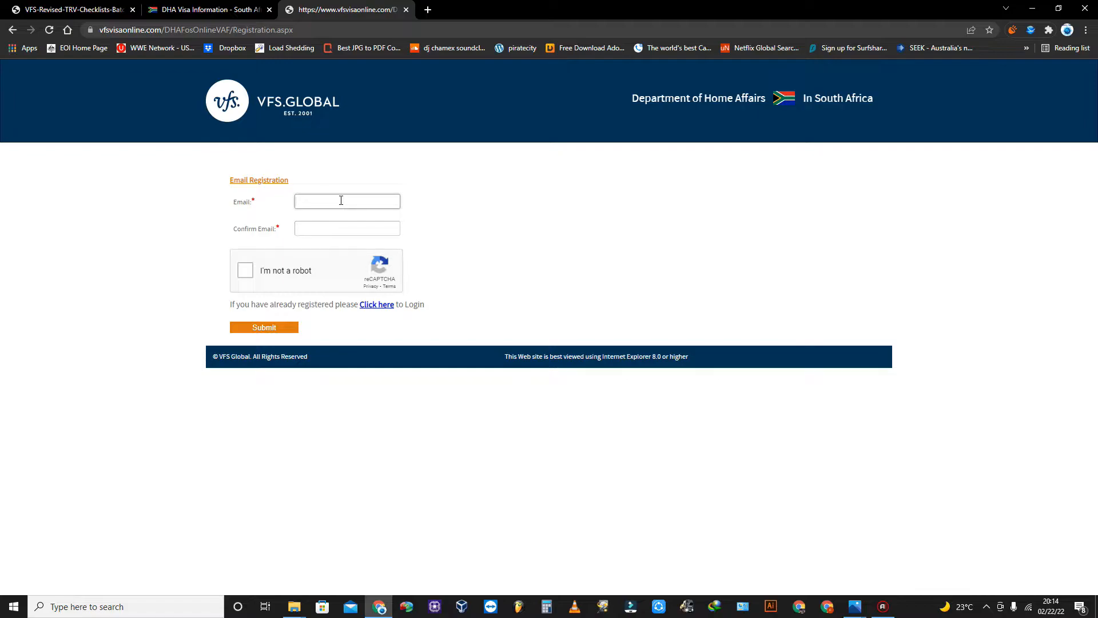
pyautogui.write('CHA')
pyautogui.press('BackSpace')
pyautogui.press('BackSpace')
pyautogui.press('BackSpace')
pyautogui.hotkey('ctrl', 'v')
pyautogui.hotkey('ctrl', 'a')
pyautogui.hotkey('ctrl', 'c')
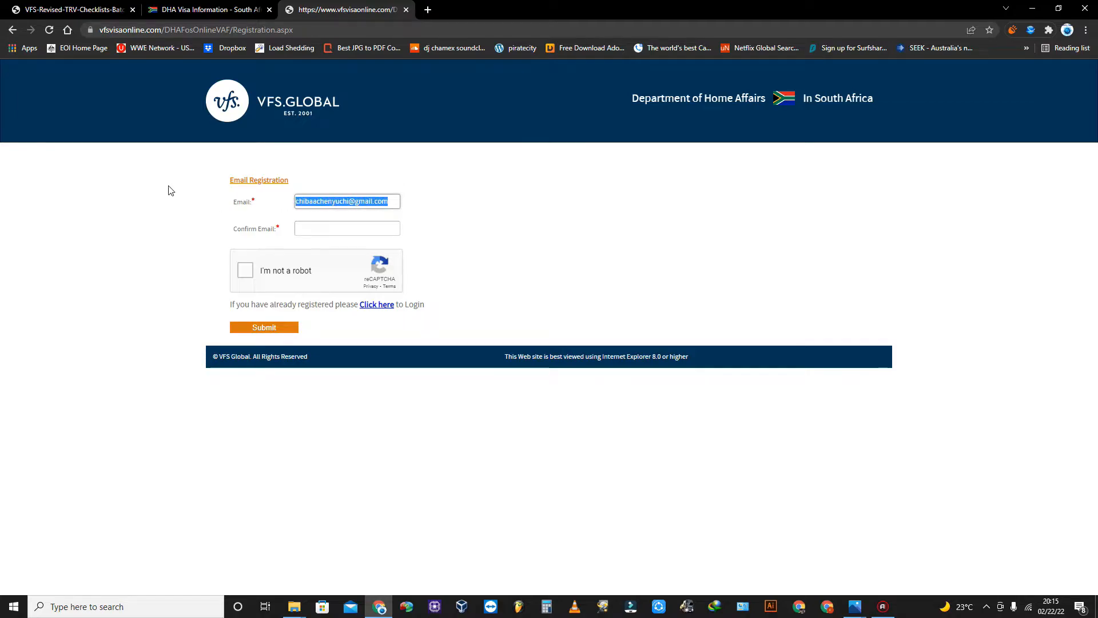
pyautogui.click(311, 230)
pyautogui.hotkey('ctrl', 'v')
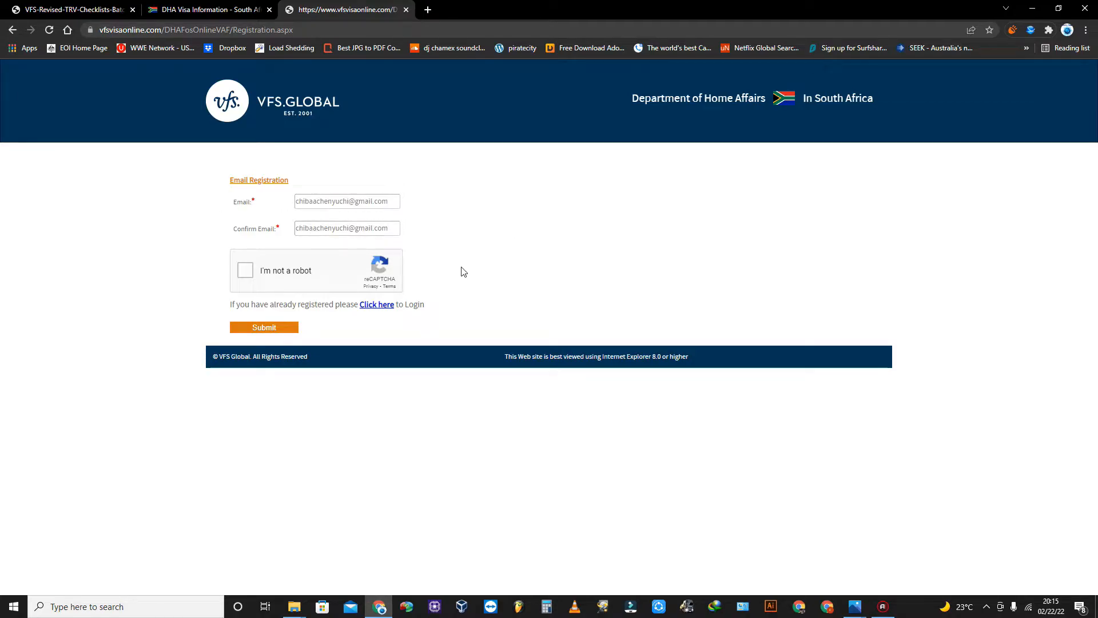
pyautogui.click(256, 274)
pyautogui.click(281, 329)
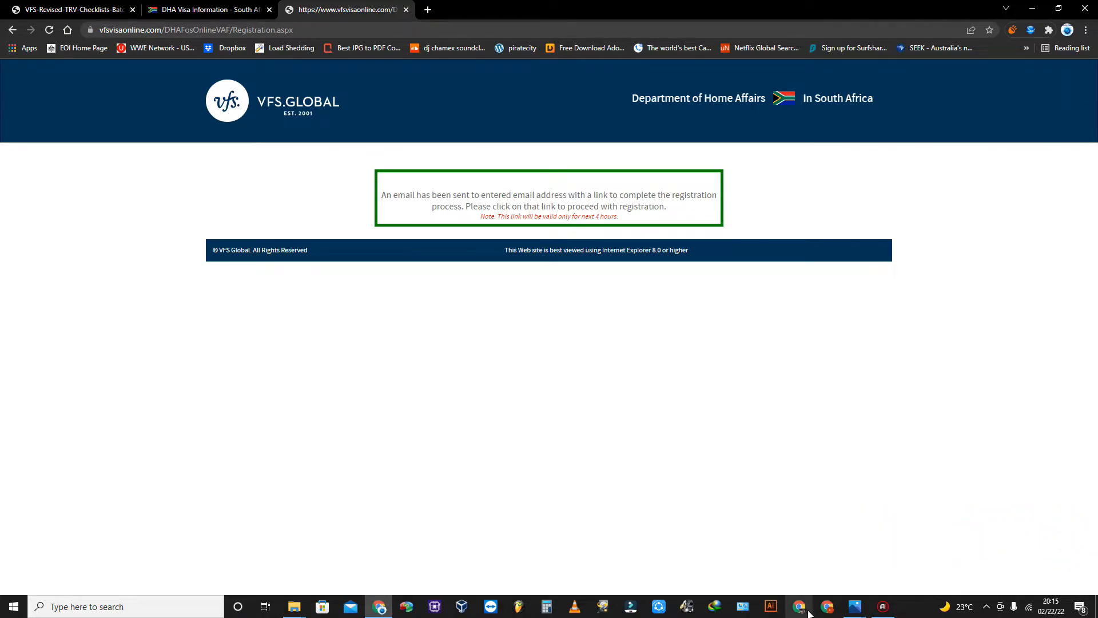
# In the mail browser window, open the Gmail Registration Successful email and follow its link.
pyautogui.click(828, 609)
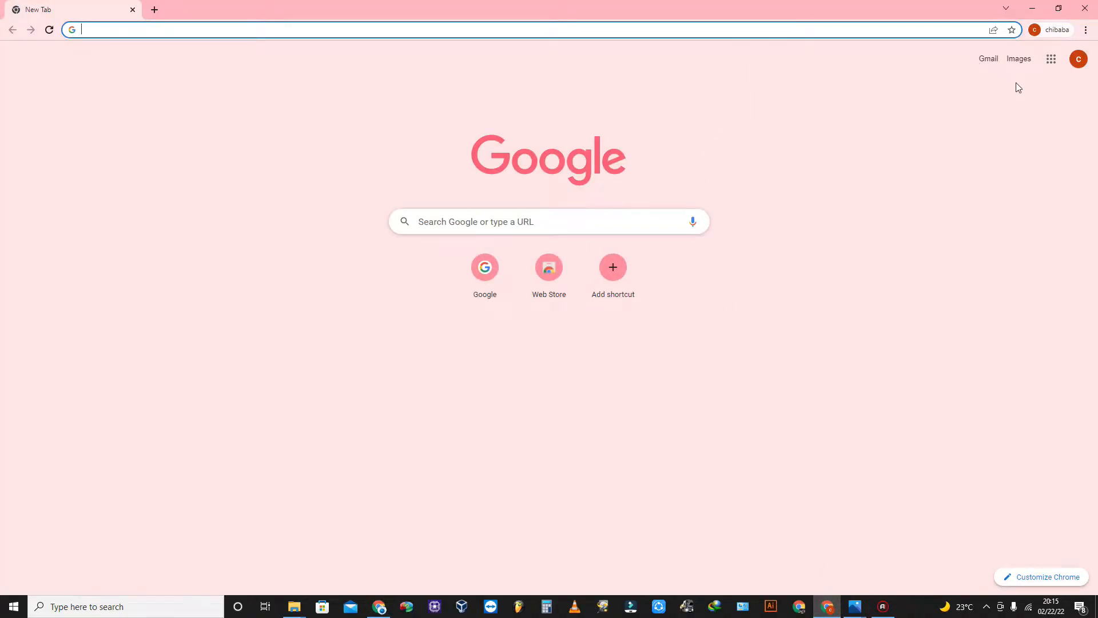
pyautogui.click(990, 60)
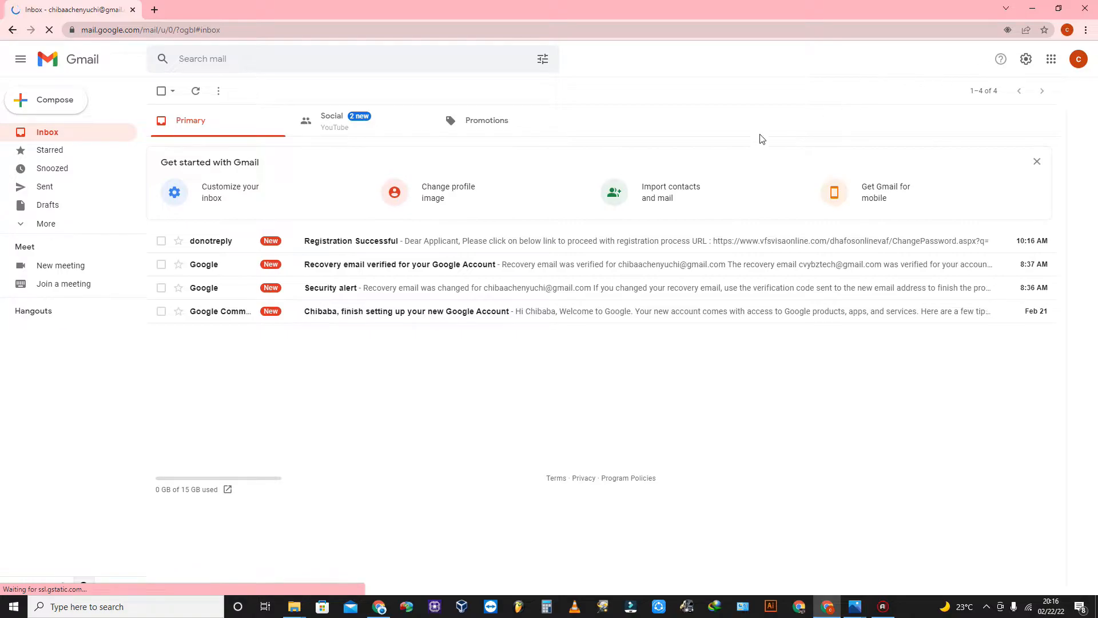
pyautogui.click(452, 241)
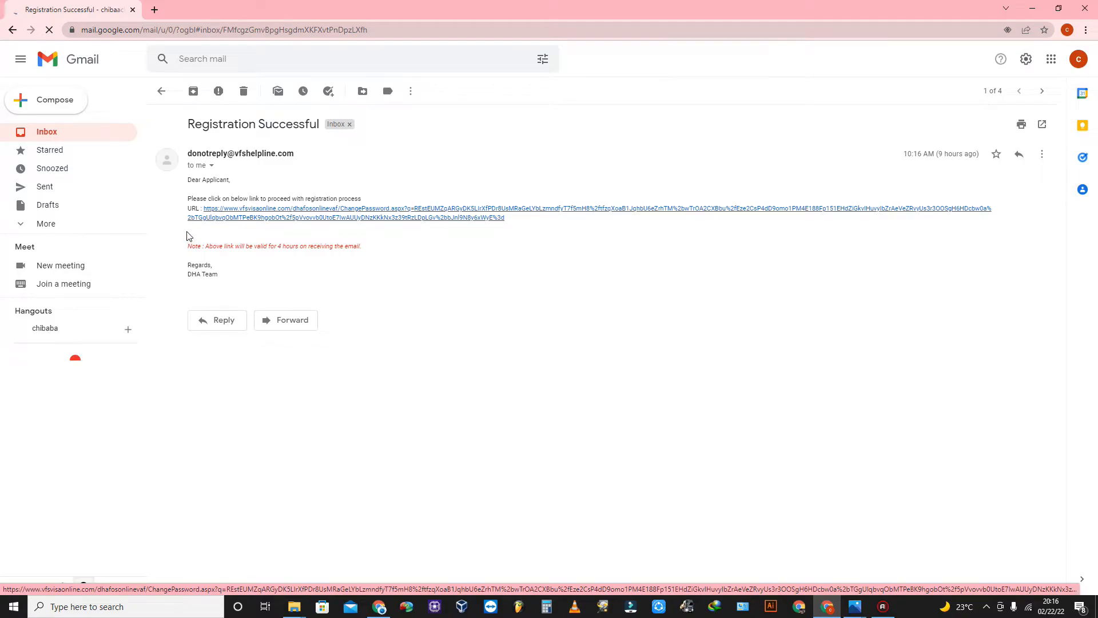
pyautogui.click(415, 216)
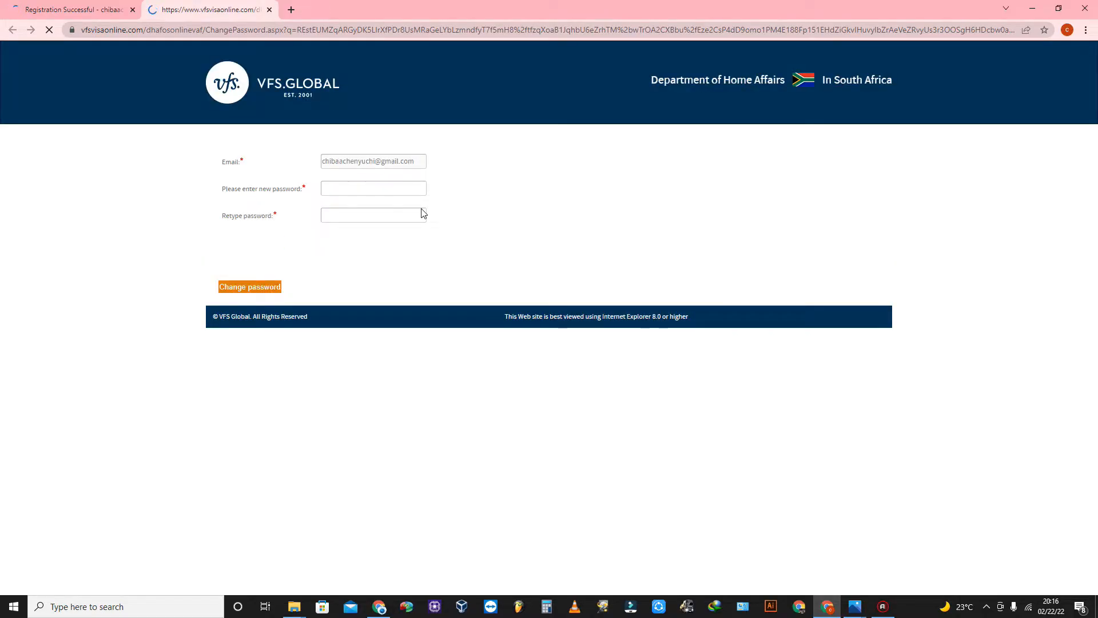
# Enter and confirm the new account password, pass the robot check, and save it.
pyautogui.click(371, 188)
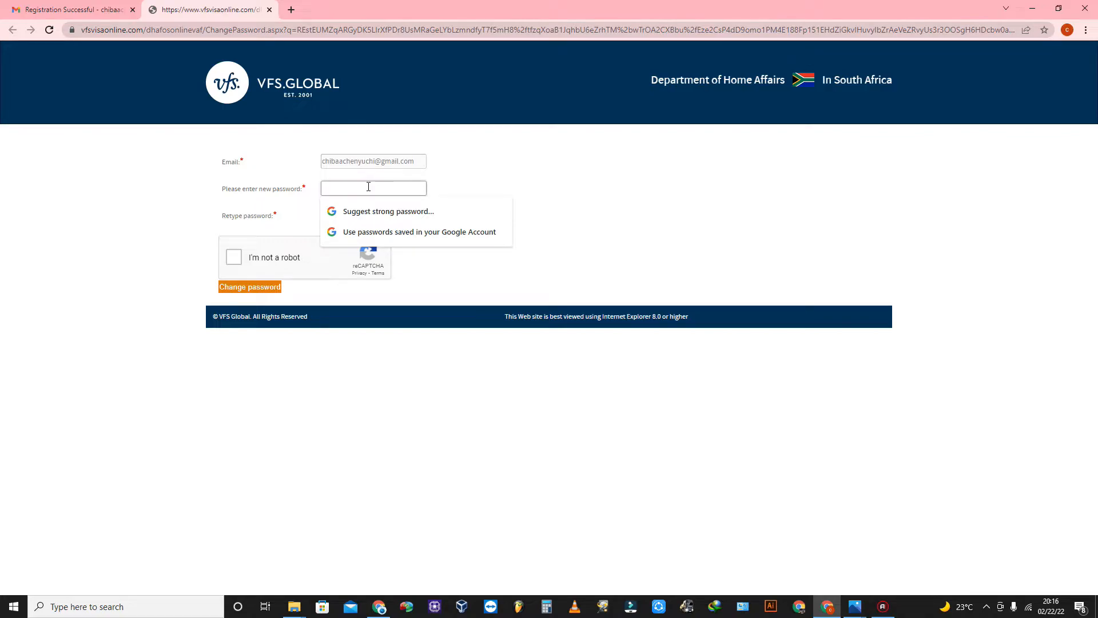
pyautogui.write('•••••••••••')
pyautogui.click(632, 228)
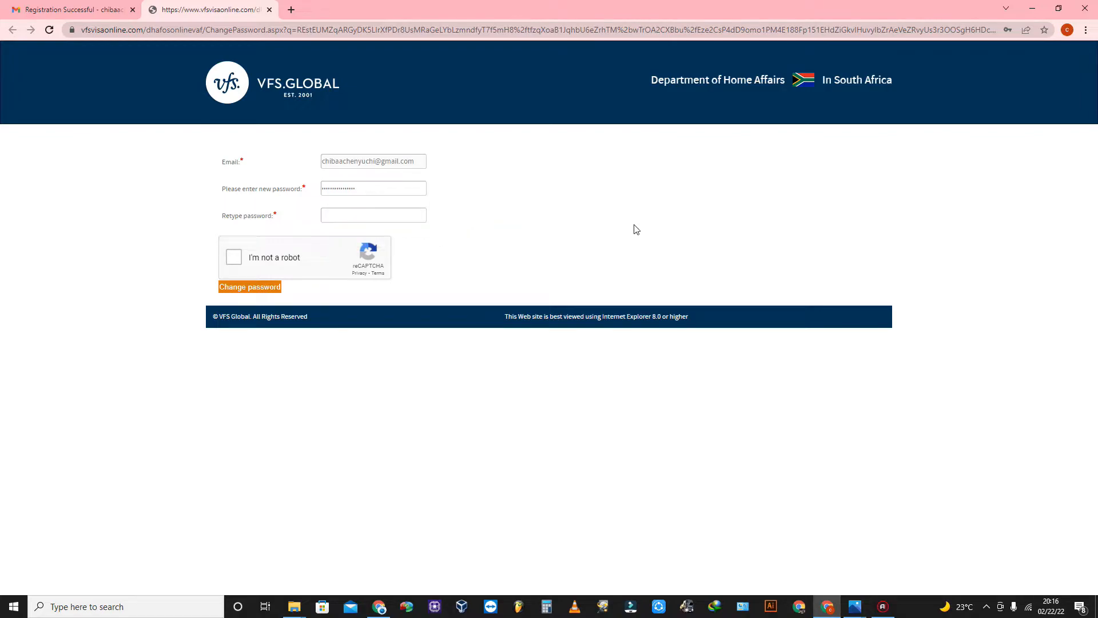
pyautogui.click(376, 215)
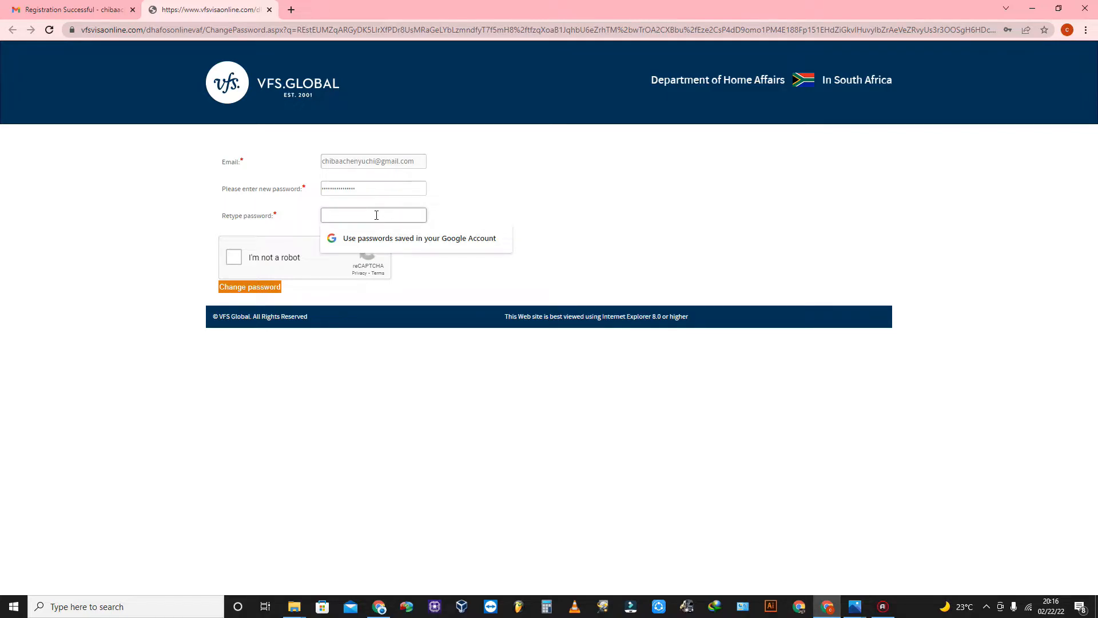
pyautogui.write('•')
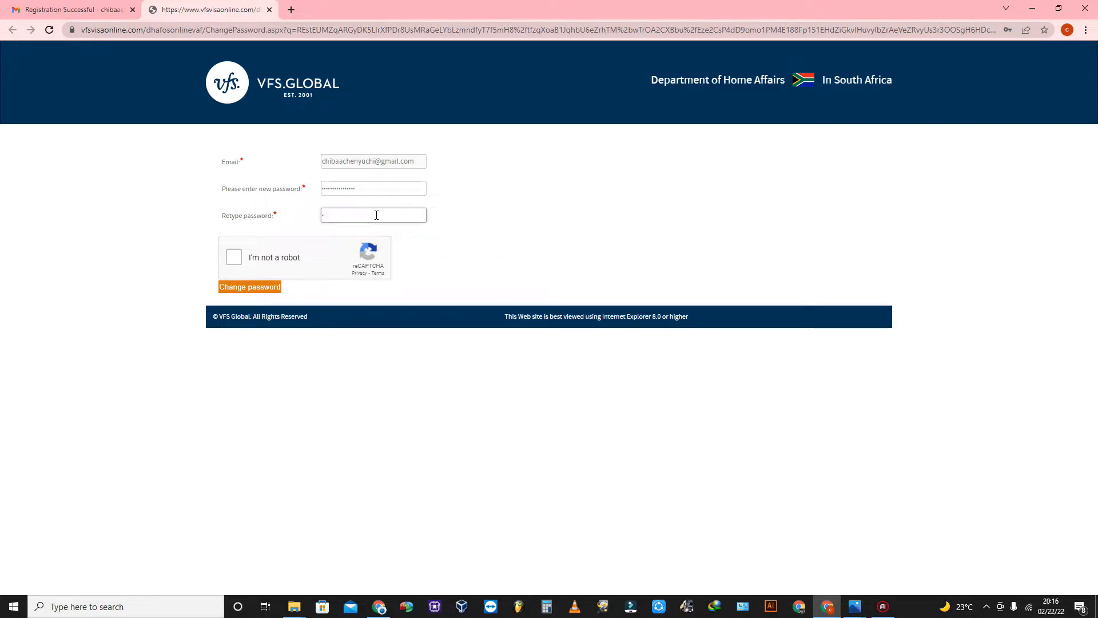
pyautogui.write('•')
pyautogui.hotkey('ctrl', 'v')
pyautogui.click(238, 261)
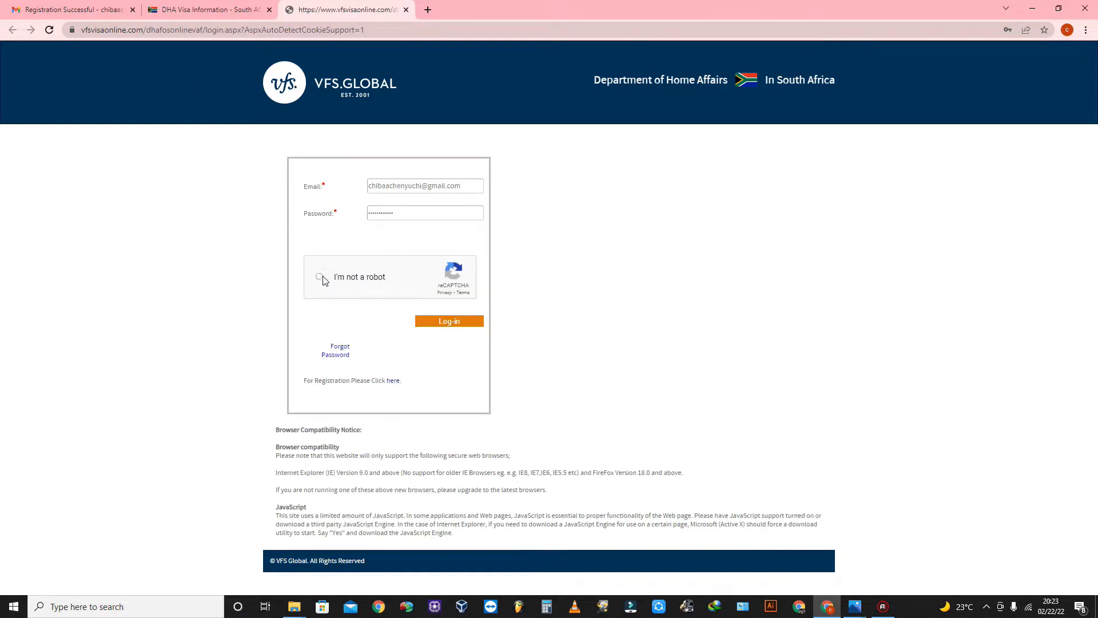
pyautogui.click(369, 276)
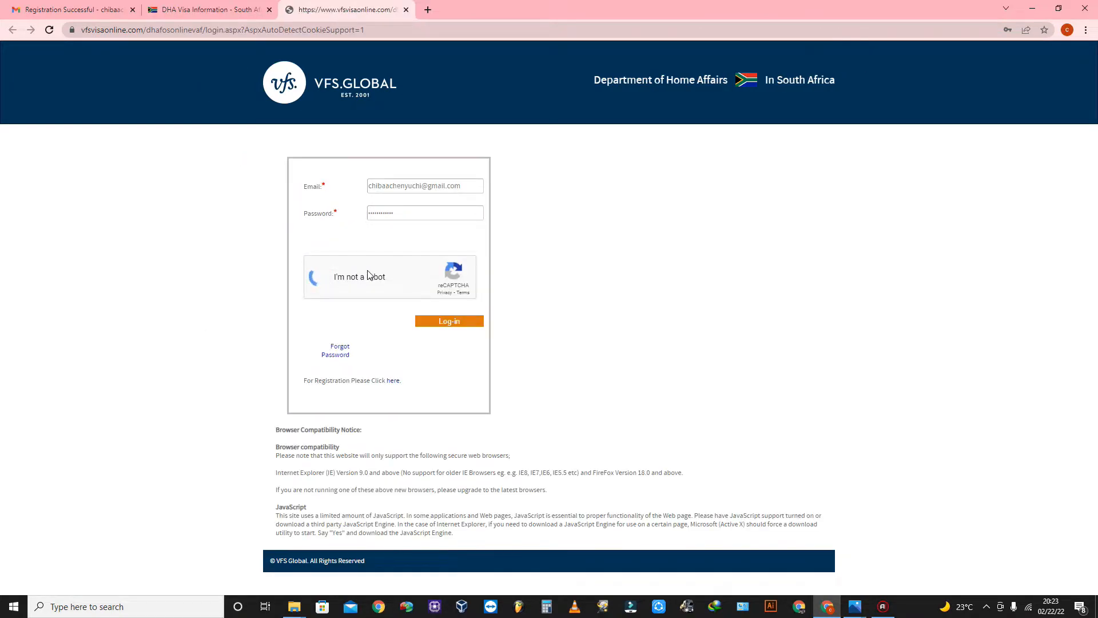
# Log in and open the saved Temporary Residence Visa application from its Applicant Reference link.
pyautogui.click(468, 322)
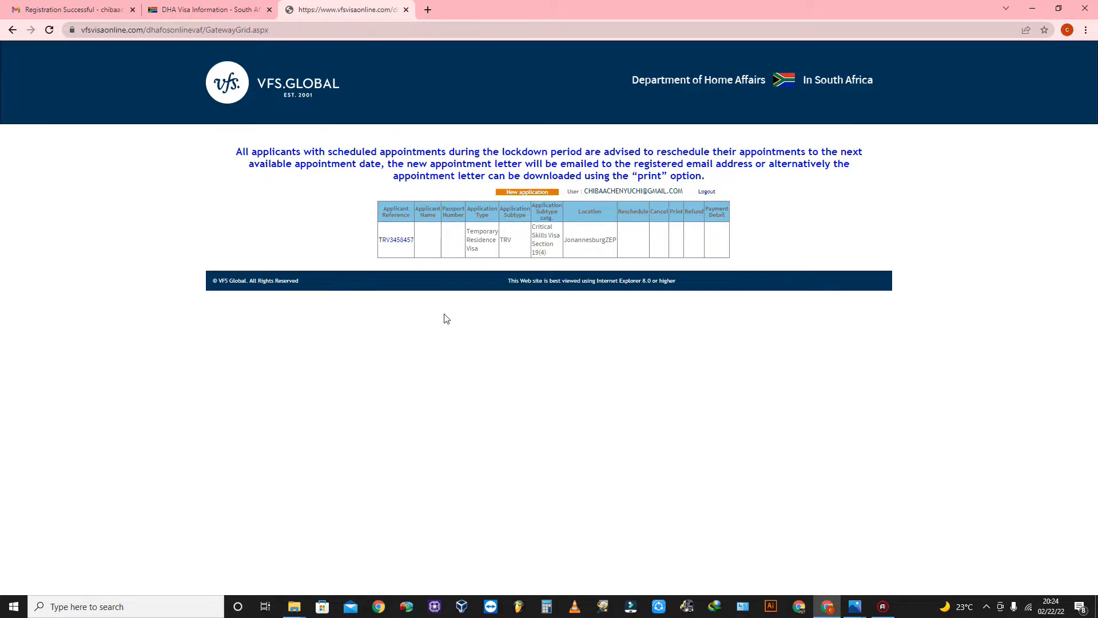
pyautogui.click(399, 242)
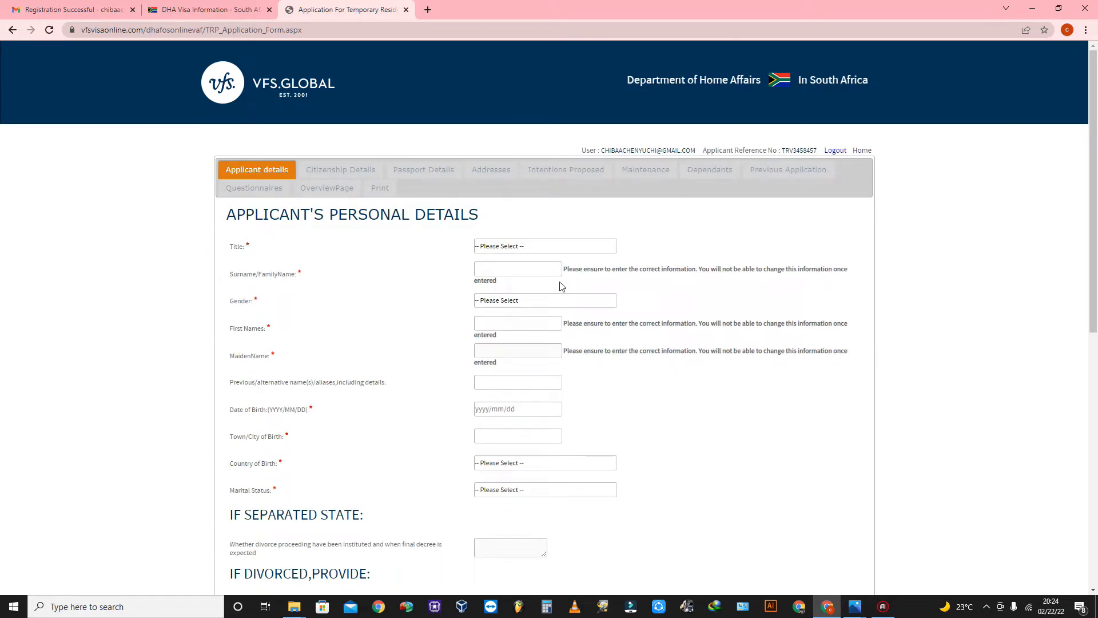
# Set the title to Mr and enter the applicant's surname, checking the permit photo.
pyautogui.click(514, 247)
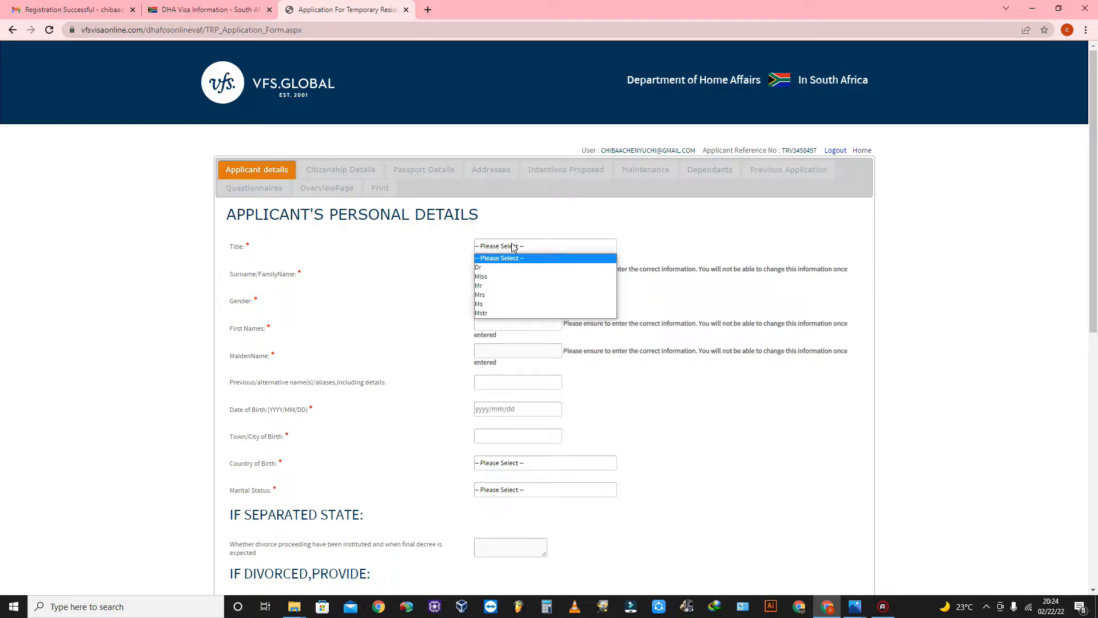
pyautogui.click(745, 263)
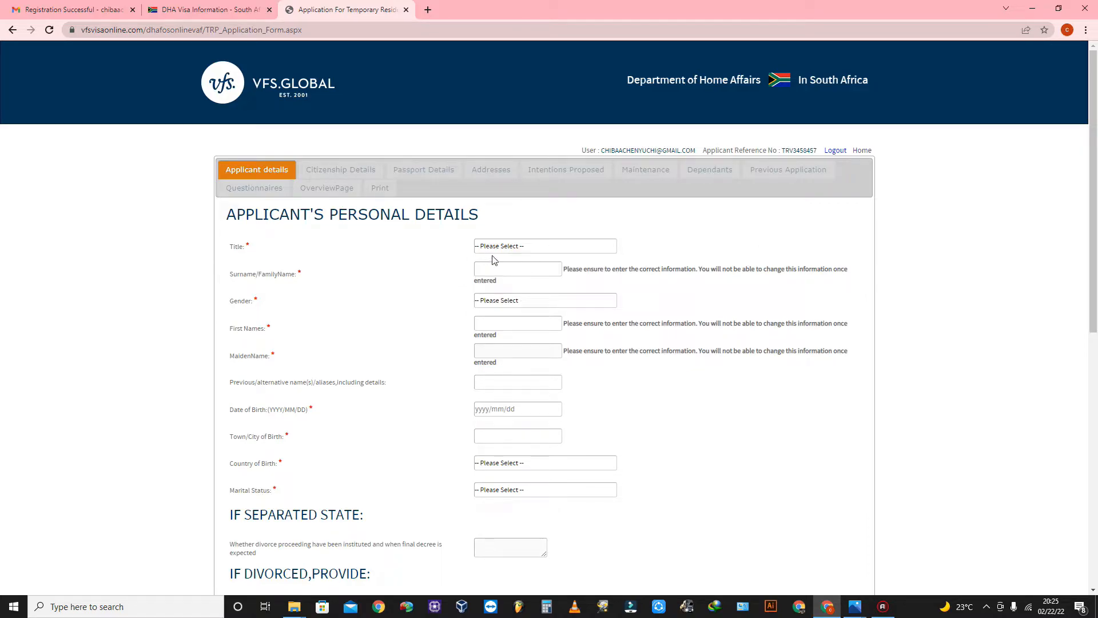
pyautogui.click(506, 247)
pyautogui.click(499, 290)
pyautogui.click(499, 271)
pyautogui.click(856, 607)
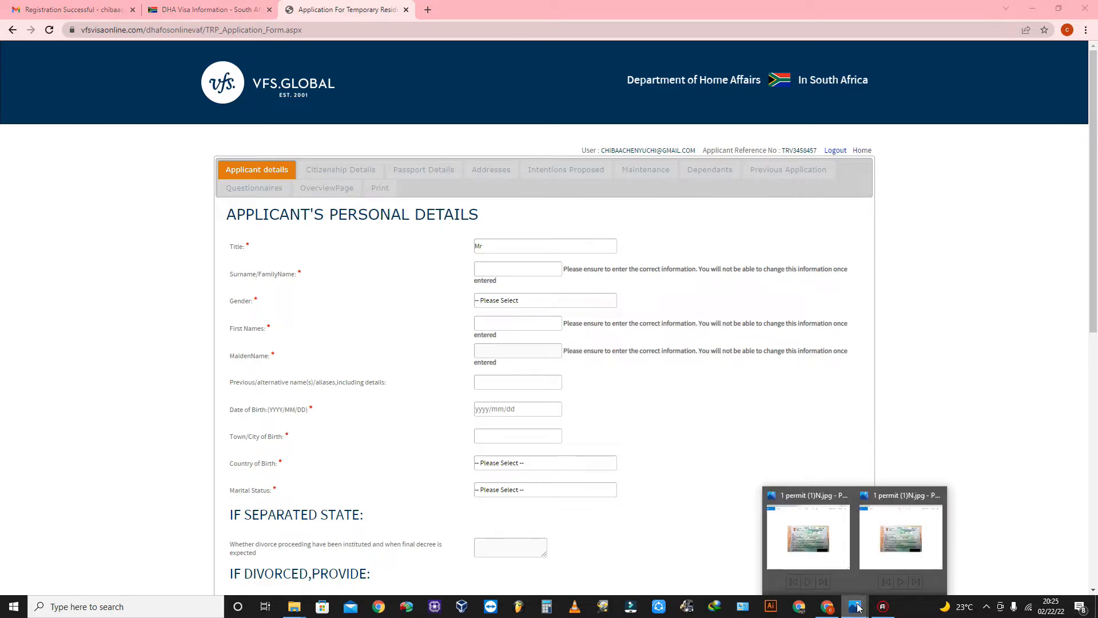
pyautogui.click(829, 550)
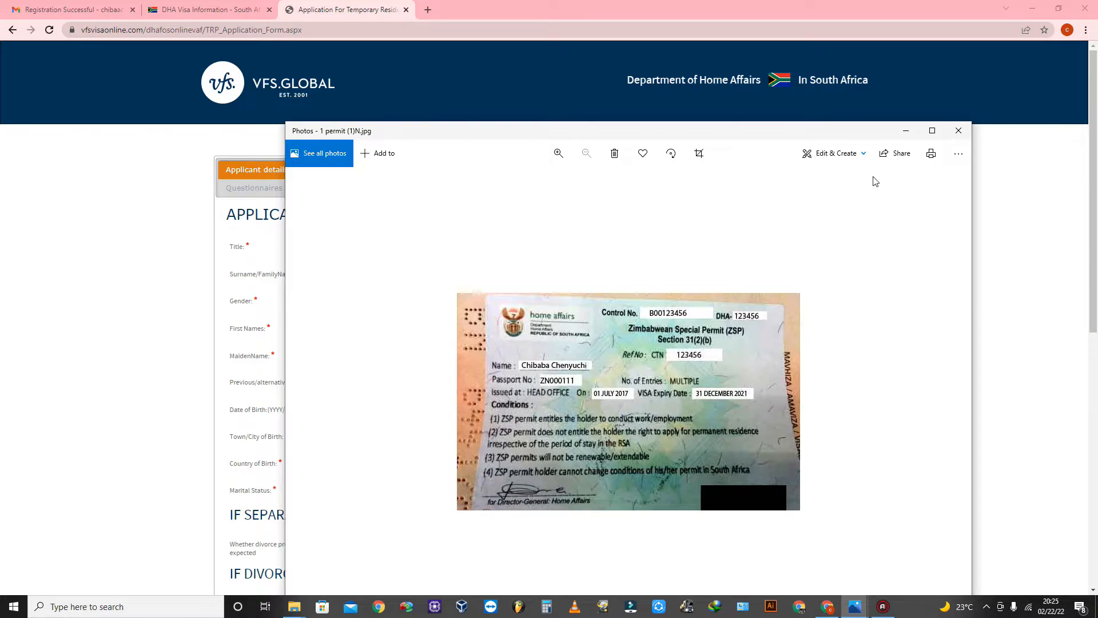
pyautogui.click(905, 131)
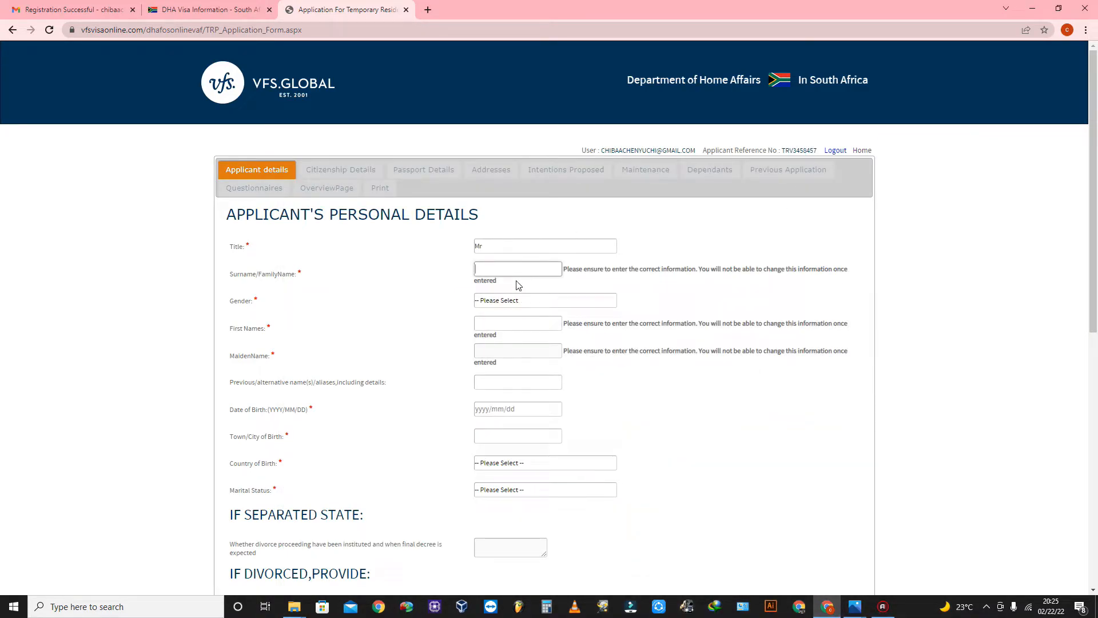
# Choose Male as the gender and enter the applicant's first name.
pyautogui.click(483, 304)
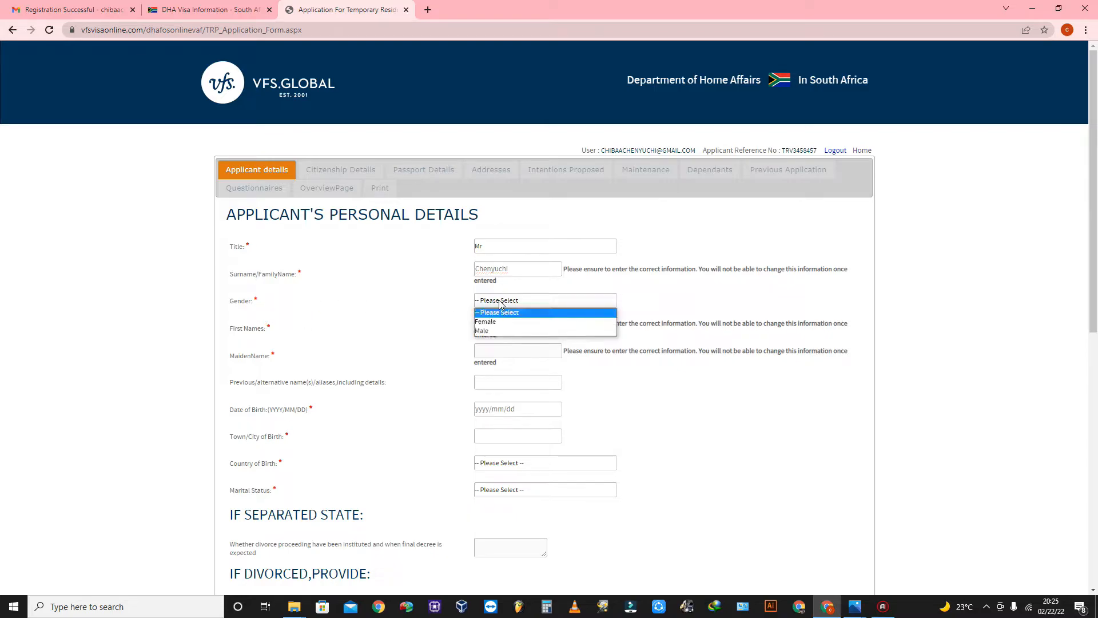
pyautogui.click(494, 327)
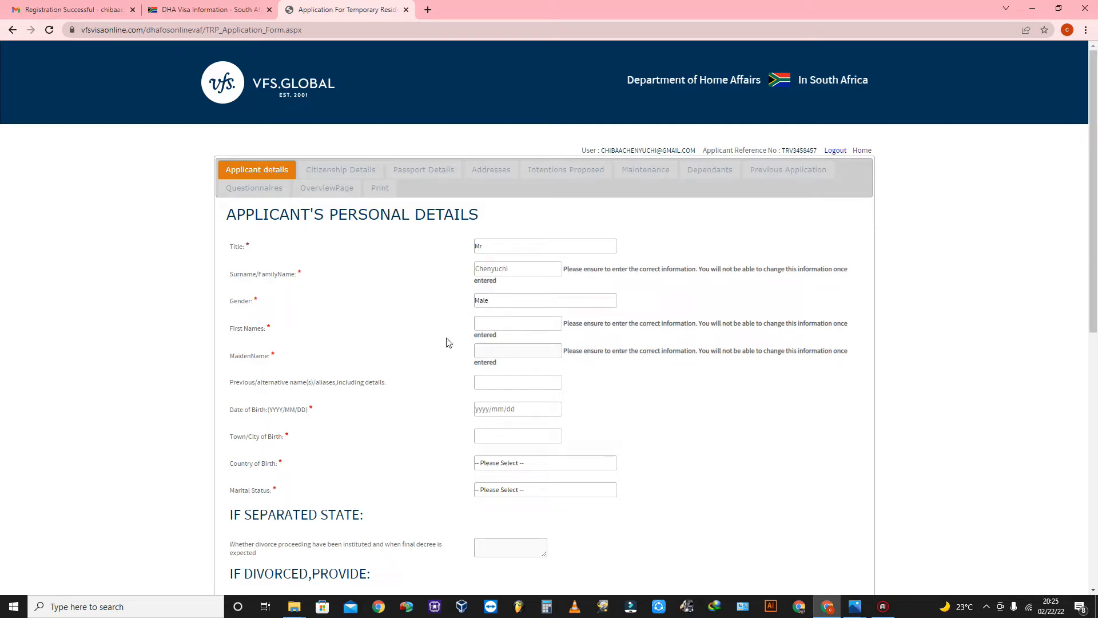
pyautogui.click(508, 324)
pyautogui.scroll(-2, 527, 243)
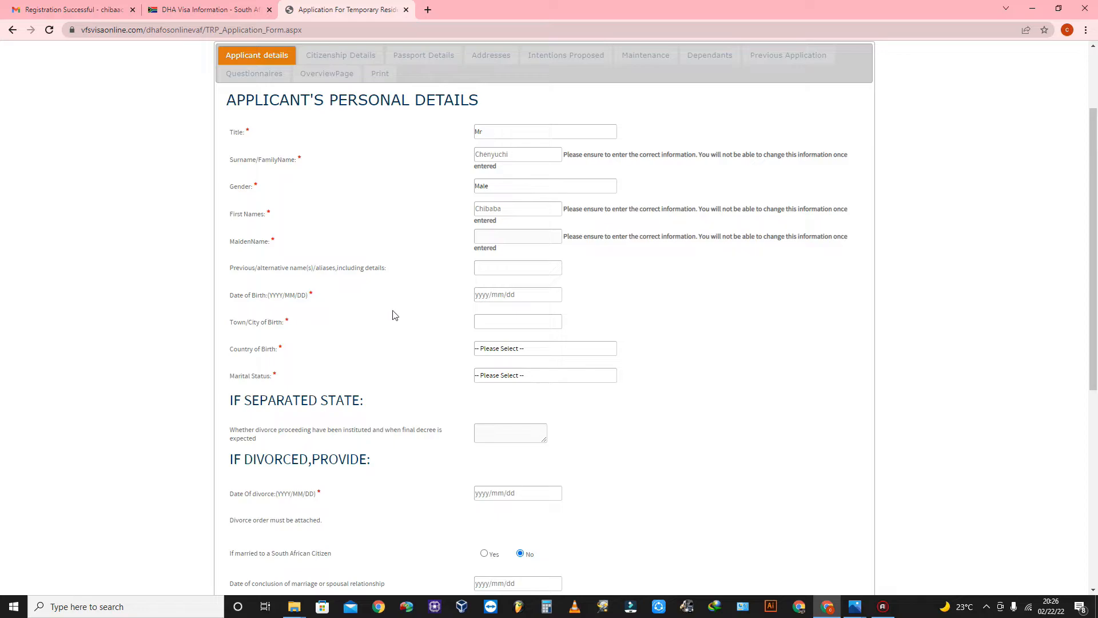
# Enter 1990/01/01 as the date of birth, correcting a typo.
pyautogui.click(483, 295)
pyautogui.write('1999')
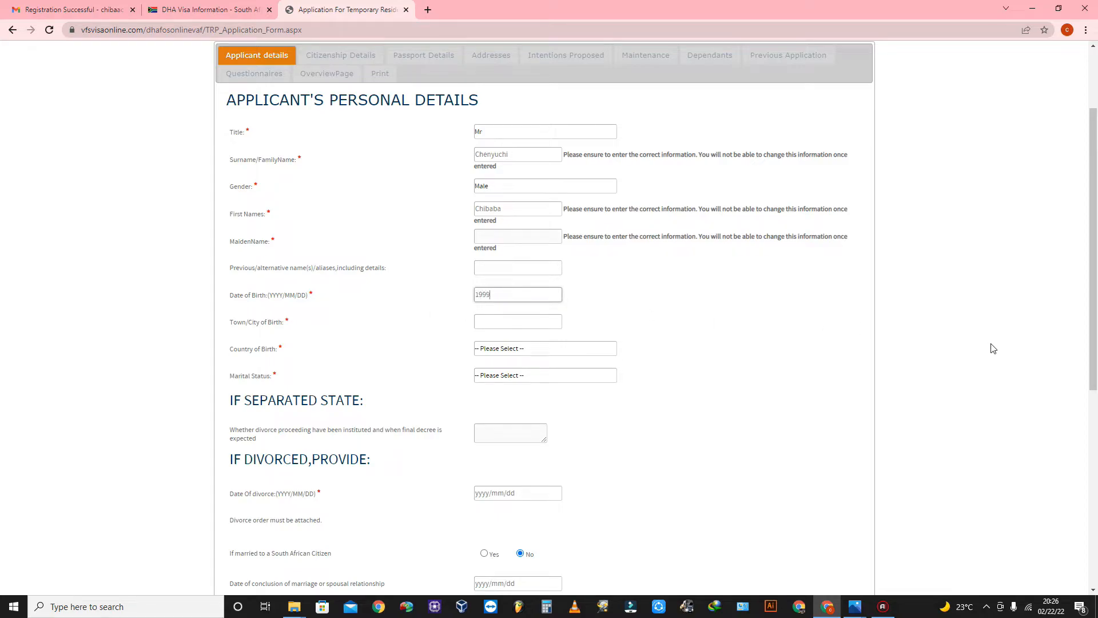
pyautogui.write('0/')
pyautogui.press('BackSpace')
pyautogui.press('BackSpace')
pyautogui.press('BackSpace')
pyautogui.write('90/01/01')
# Record birthplace Harare, Zimbabwe, and marital status Never married.
pyautogui.click(504, 320)
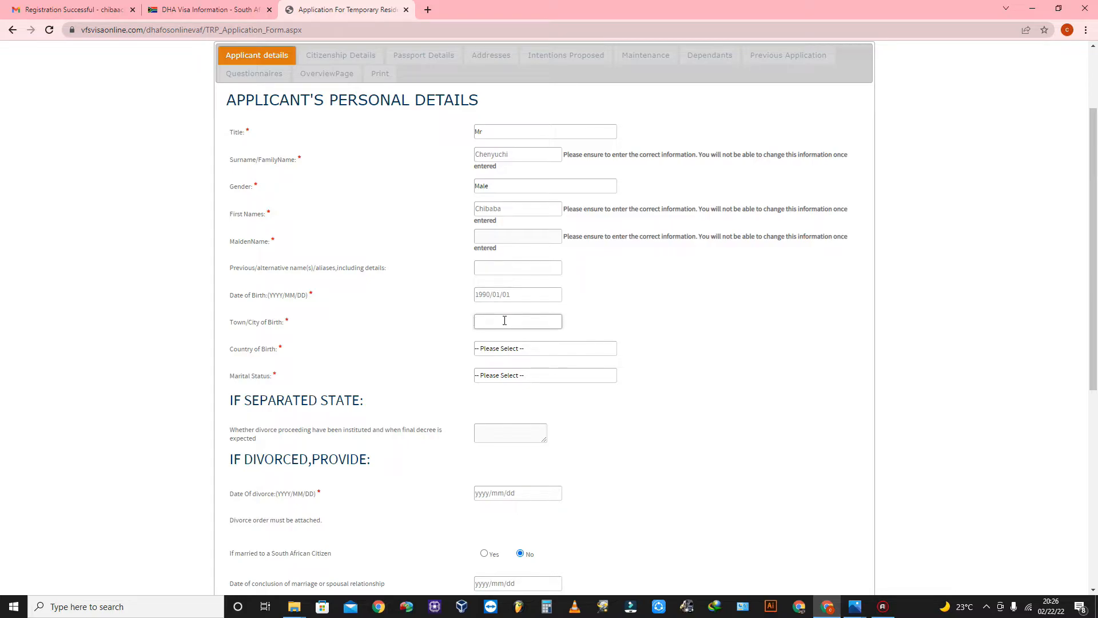
pyautogui.write('Harare')
pyautogui.click(514, 350)
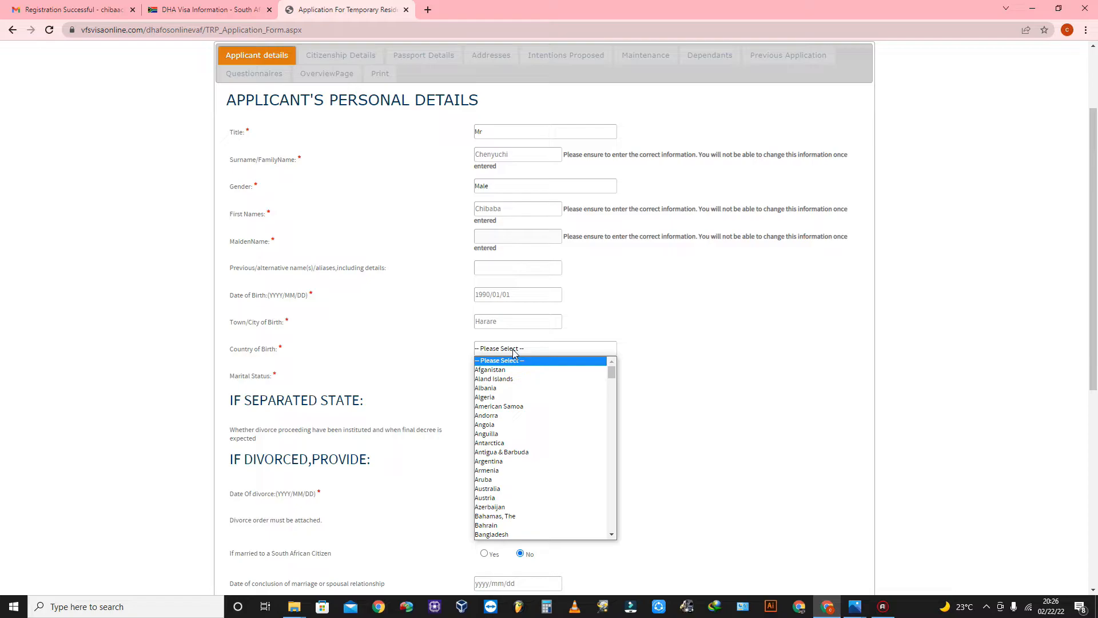
pyautogui.write('zi')
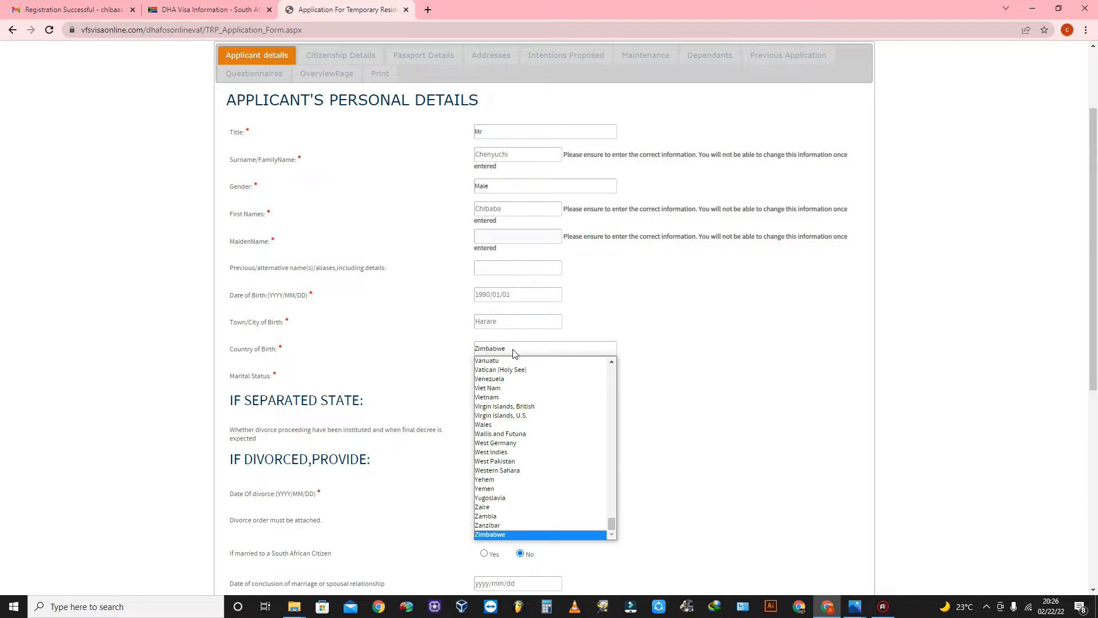
pyautogui.click(514, 353)
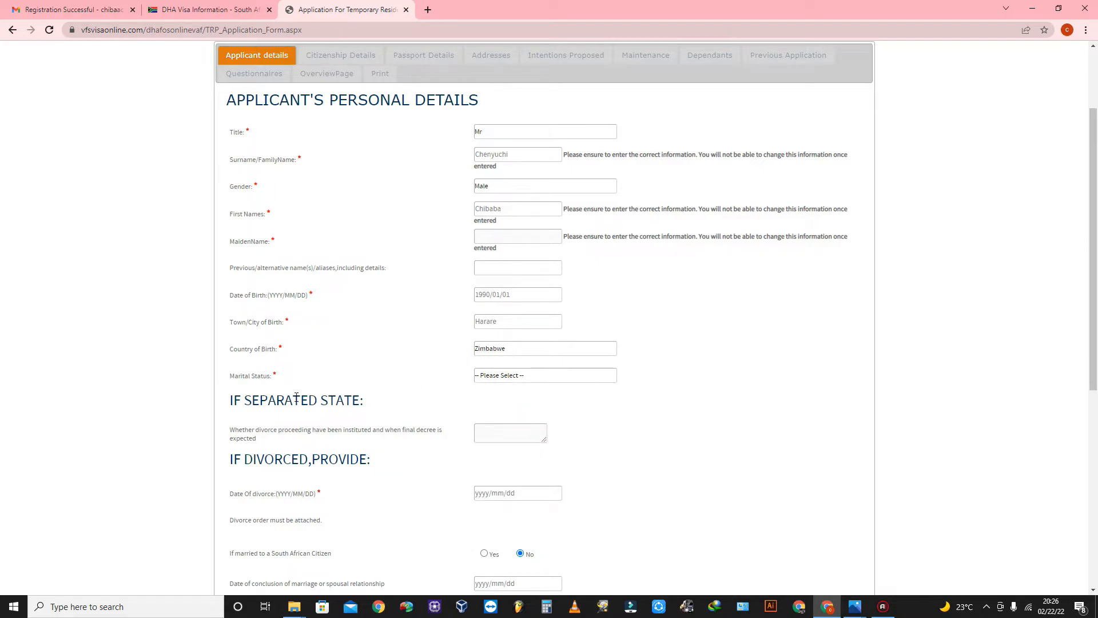
pyautogui.click(523, 375)
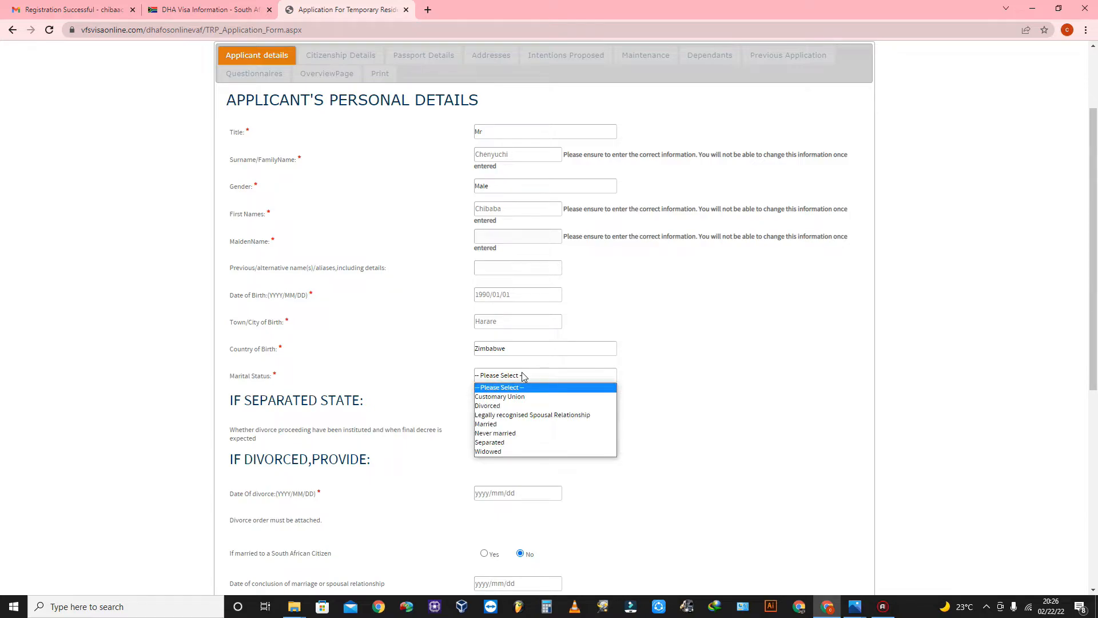
pyautogui.click(511, 433)
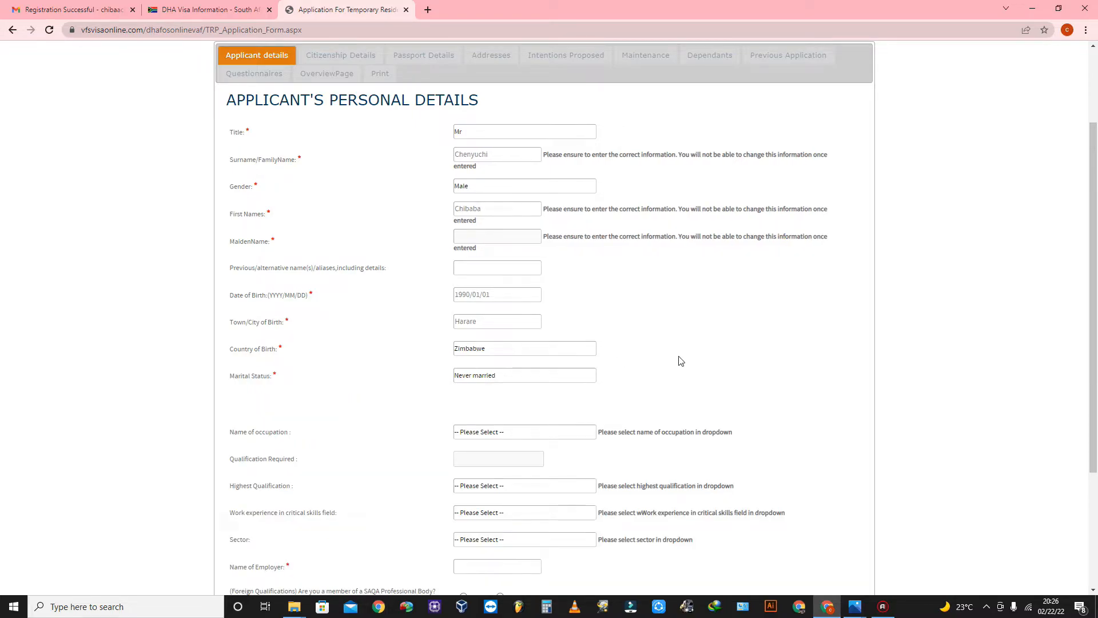
# Enter Cvybz Tech as the employer and answer Yes to SAQA professional body membership.
pyautogui.scroll(-3, 675, 354)
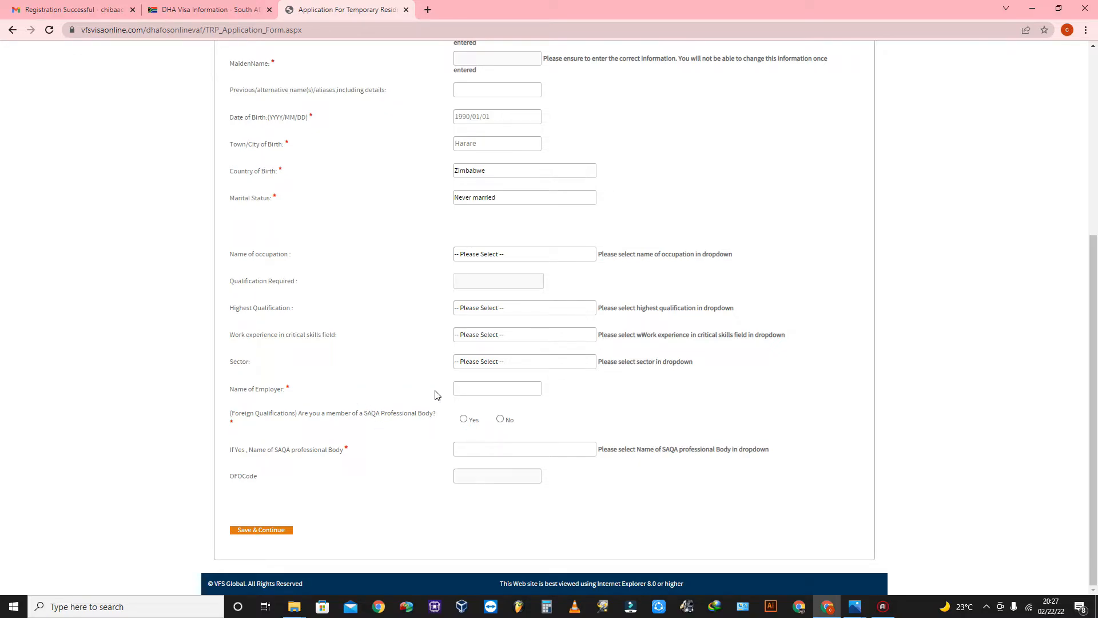
pyautogui.click(482, 390)
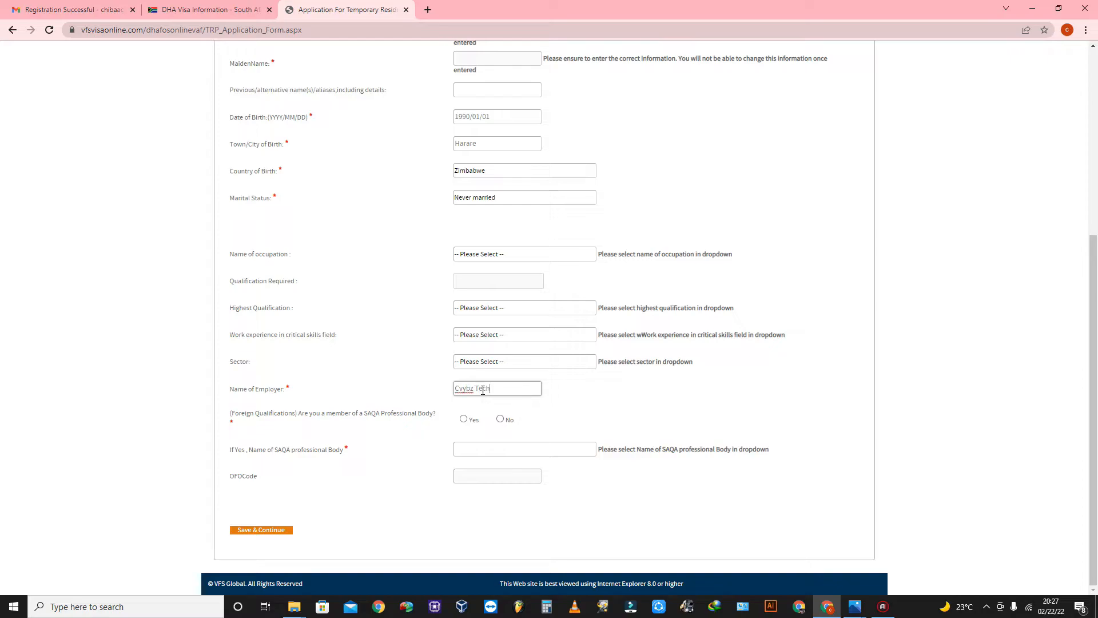
pyautogui.click(584, 404)
pyautogui.click(463, 418)
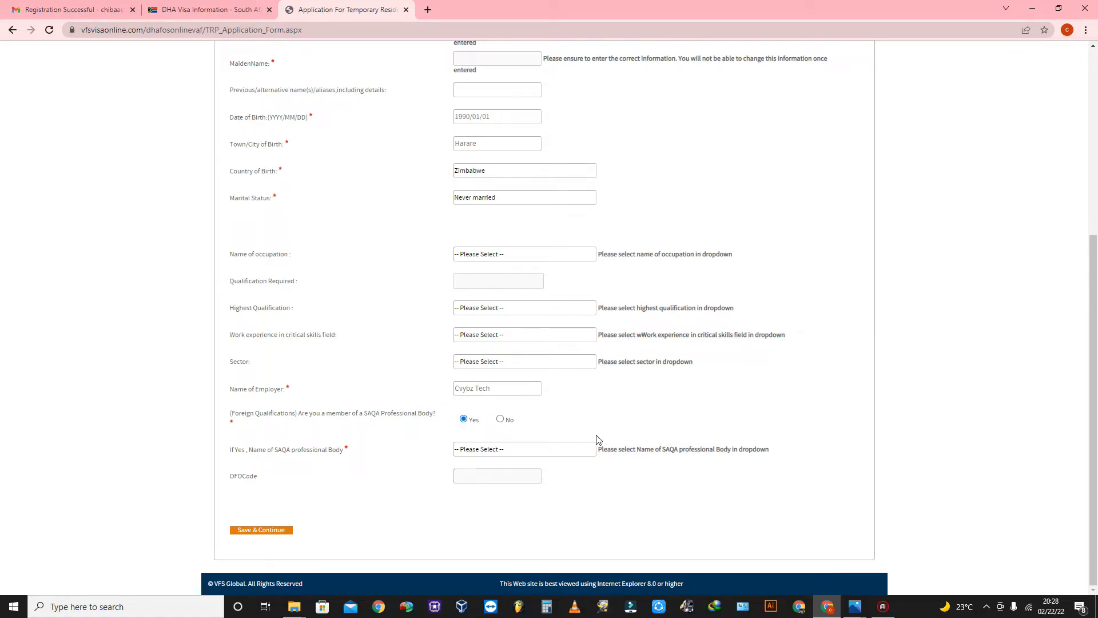
pyautogui.click(548, 452)
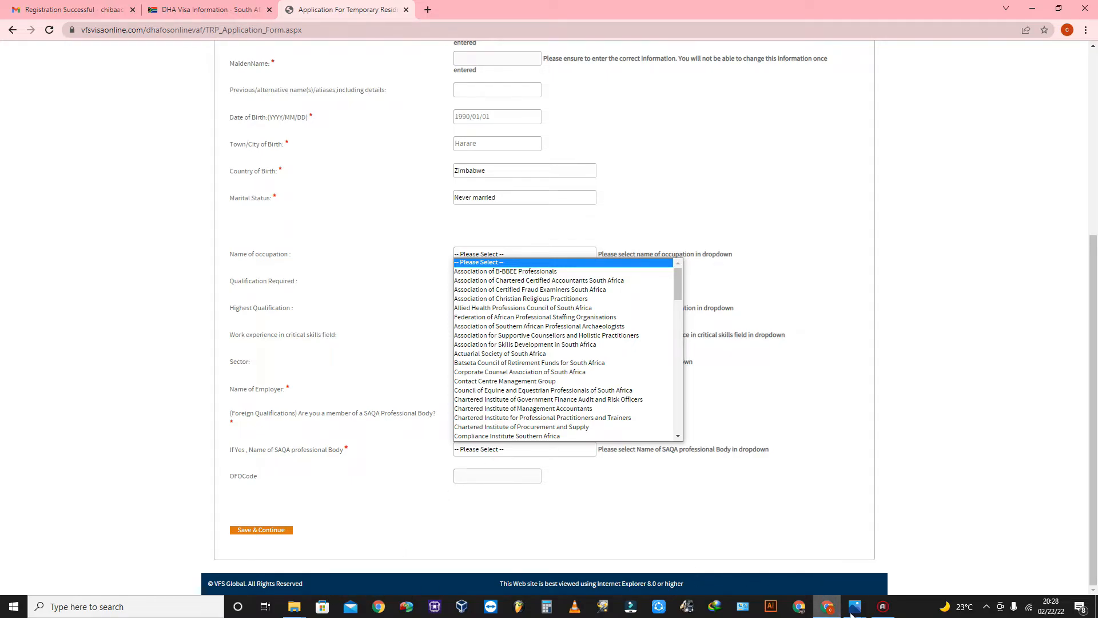
pyautogui.moveTo(317, 610)
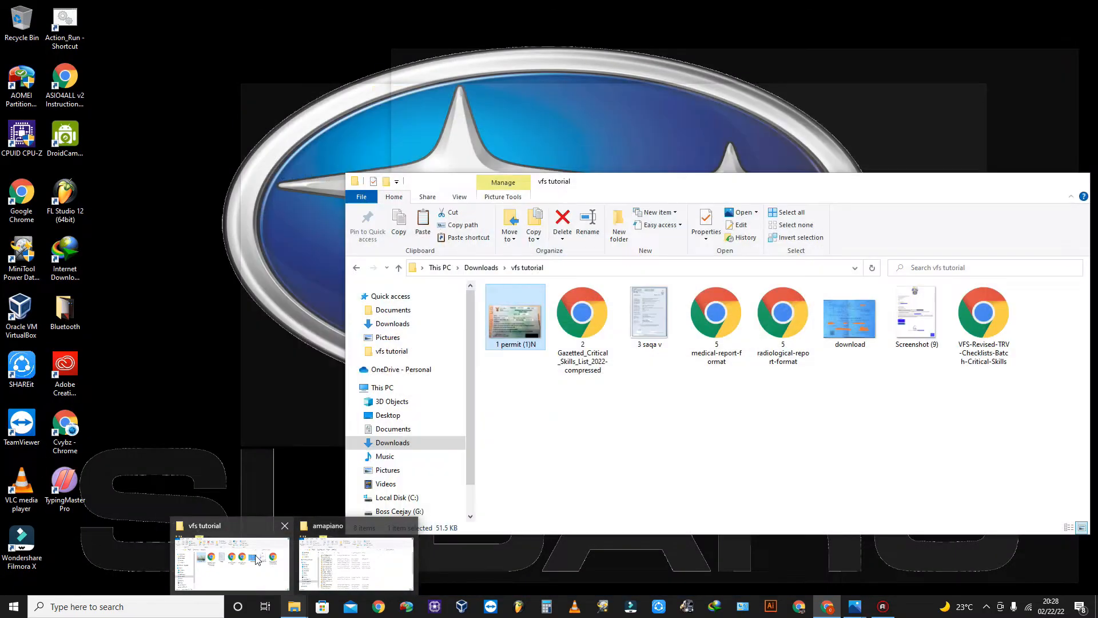
pyautogui.click(261, 559)
pyautogui.click(735, 456)
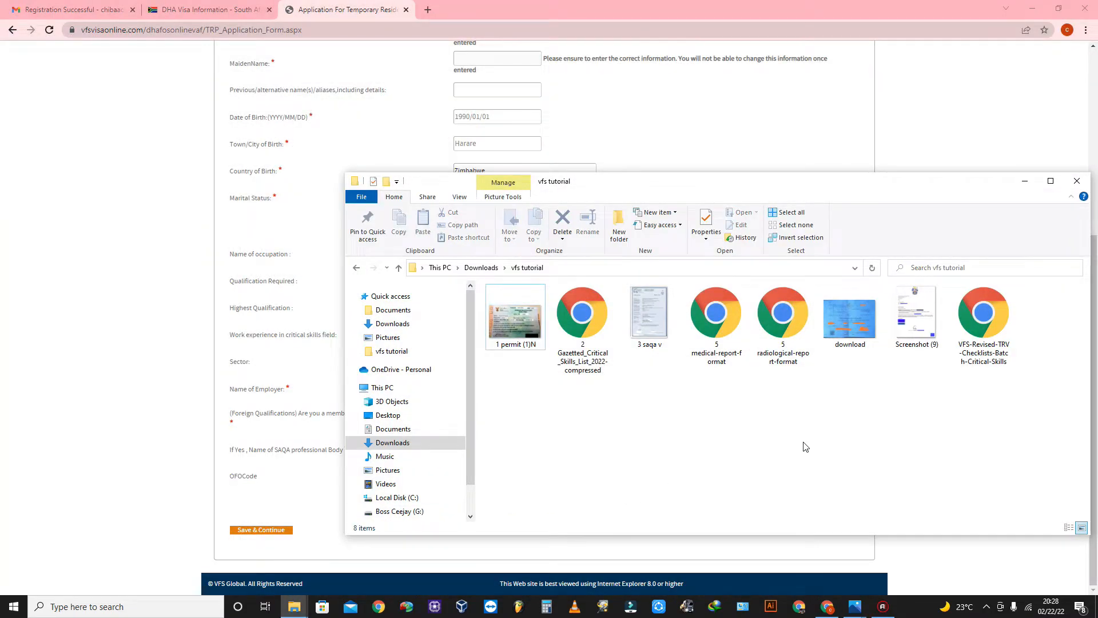
pyautogui.doubleClick(915, 314)
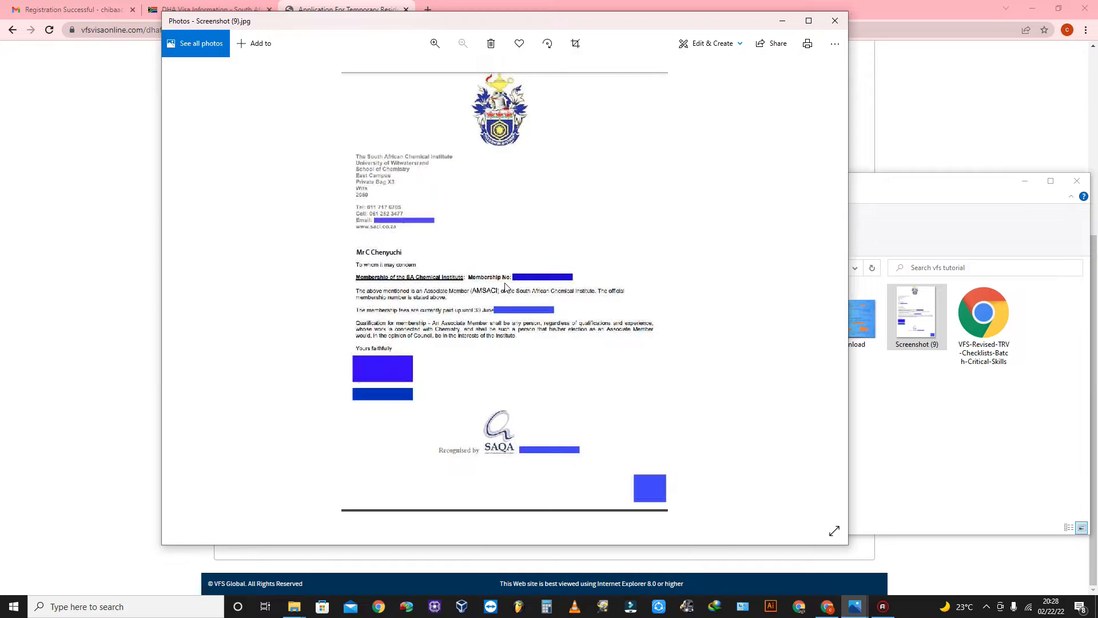
pyautogui.scroll(3, 505, 287)
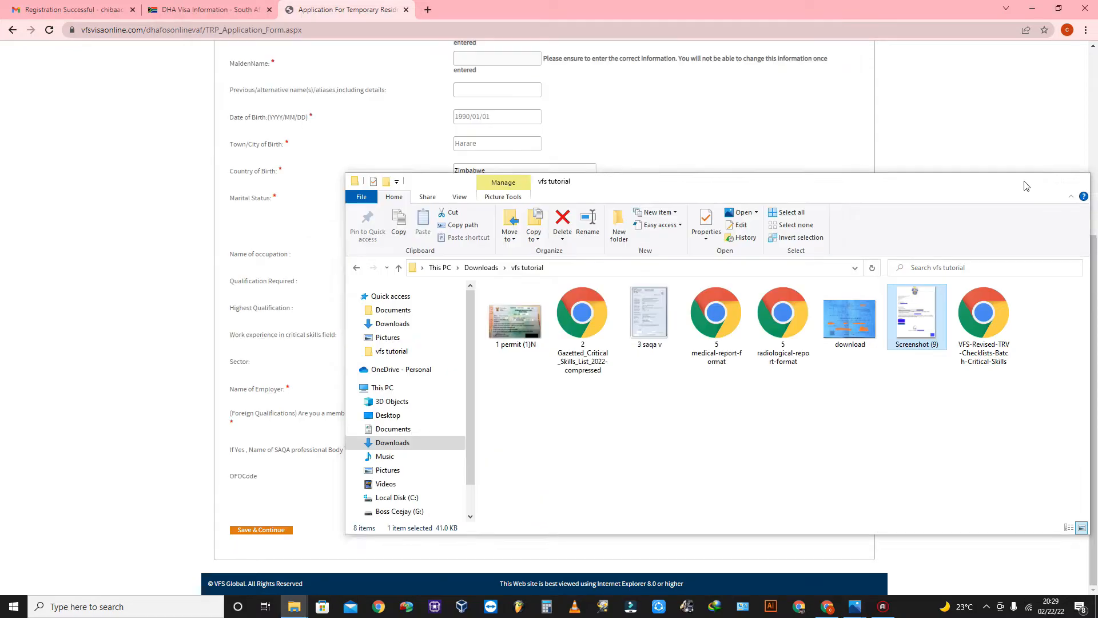
pyautogui.click(1025, 181)
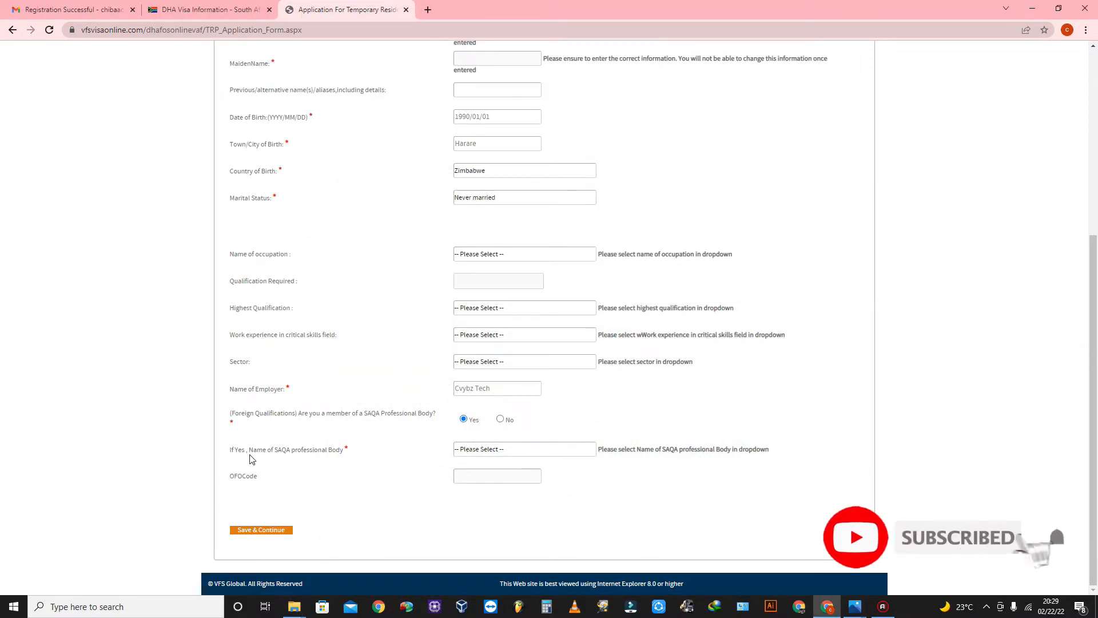
# Pick South African Chemical Institute as the SAQA body and save the applicant details.
pyautogui.click(478, 451)
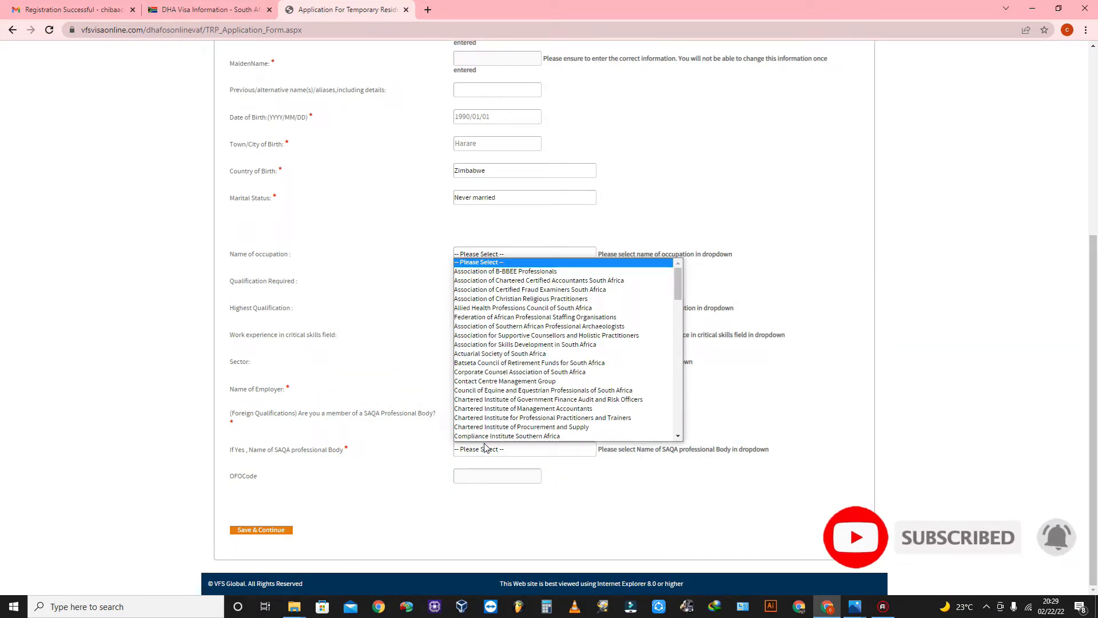
pyautogui.scroll(-1, 546, 393)
pyautogui.scroll(-15, 546, 394)
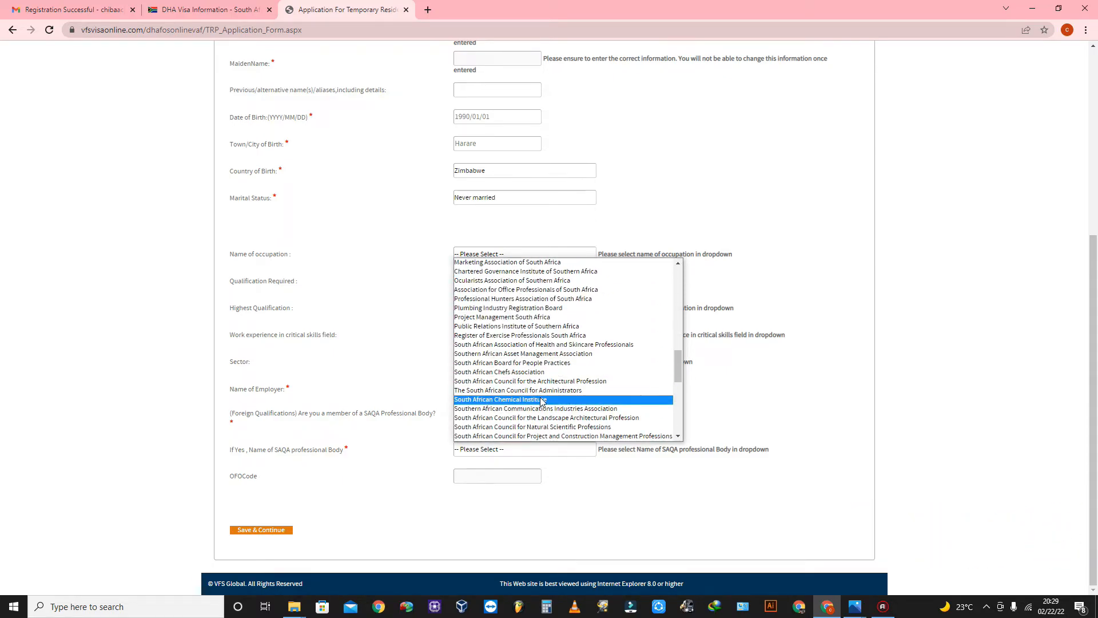
pyautogui.click(541, 399)
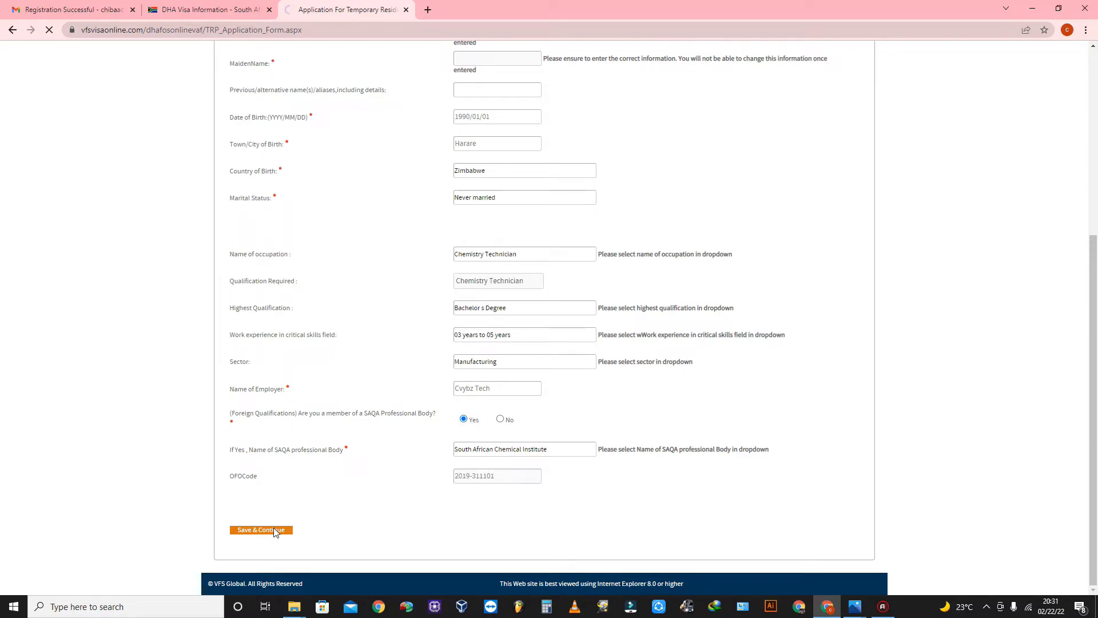
pyautogui.click(275, 530)
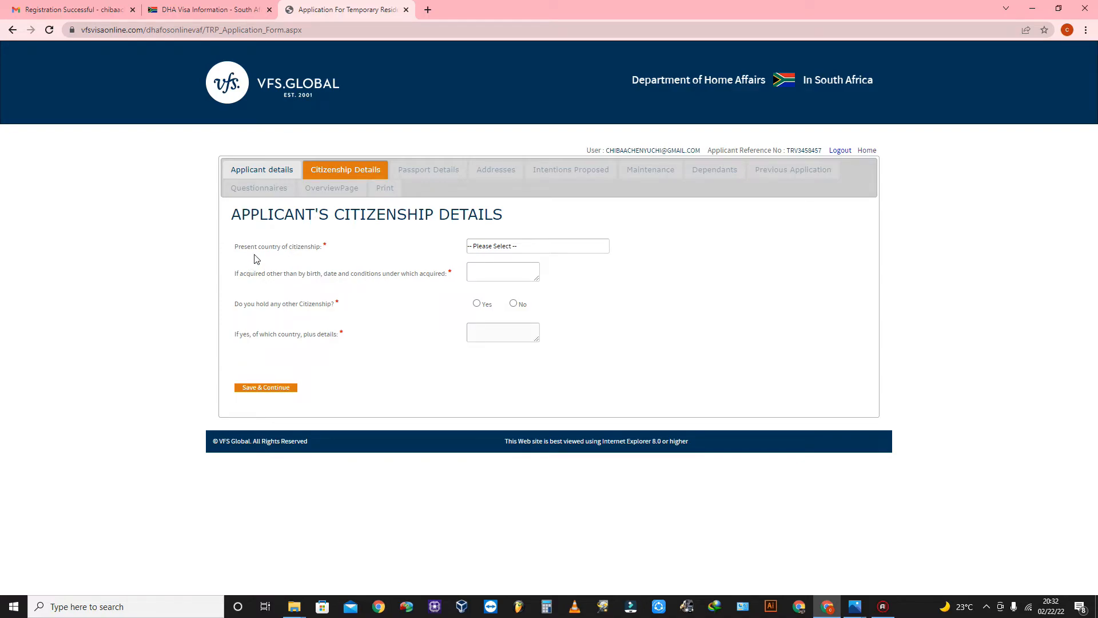
# Set citizenship to Zimbabwe, acquisition 'Not applicable', no other citizenship, and save.
pyautogui.click(503, 247)
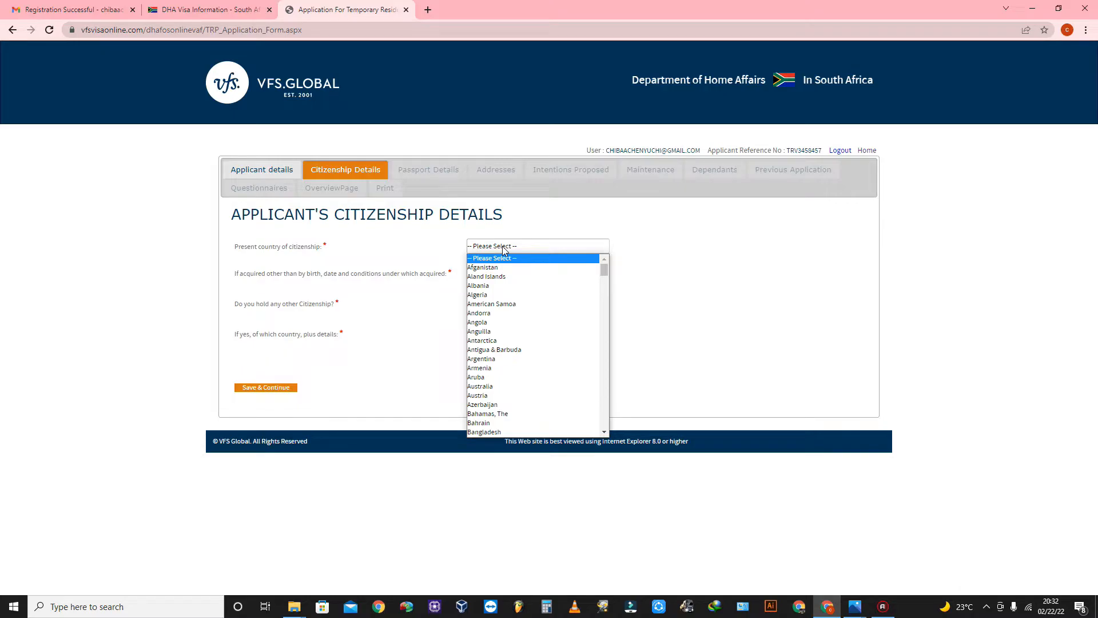
pyautogui.write('zi')
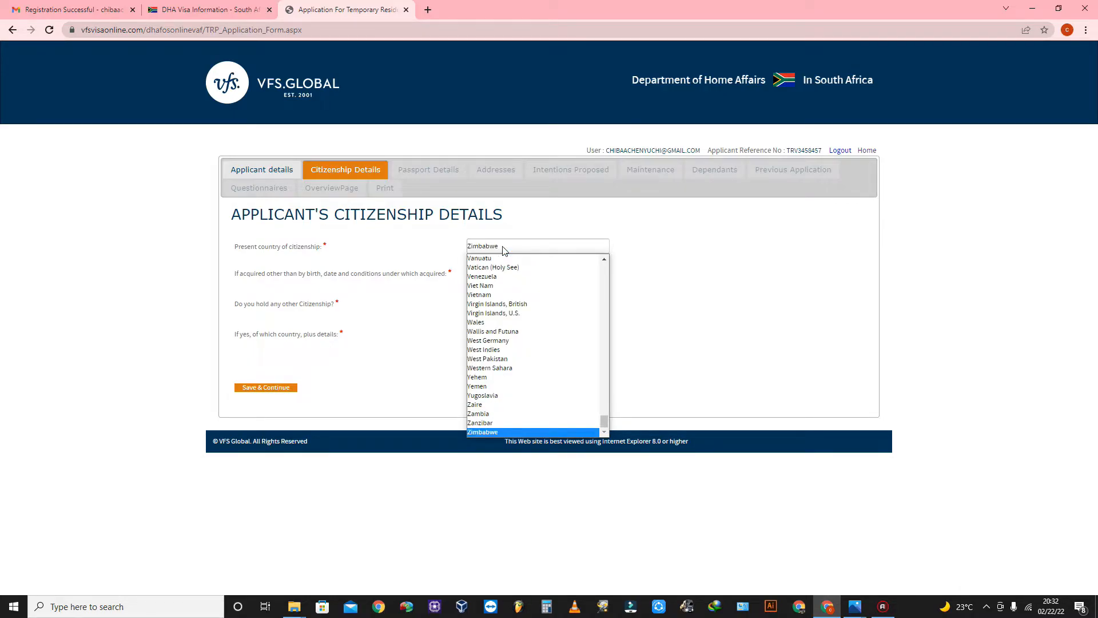
pyautogui.press('Return')
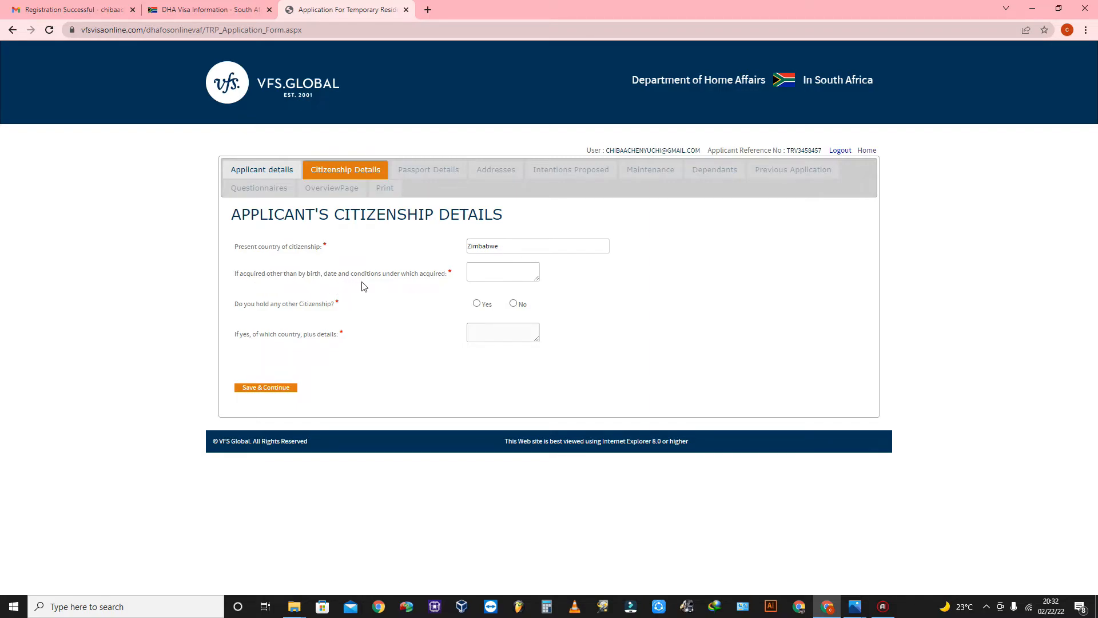
pyautogui.click(504, 269)
pyautogui.write('Not applicable')
pyautogui.click(513, 303)
pyautogui.click(277, 387)
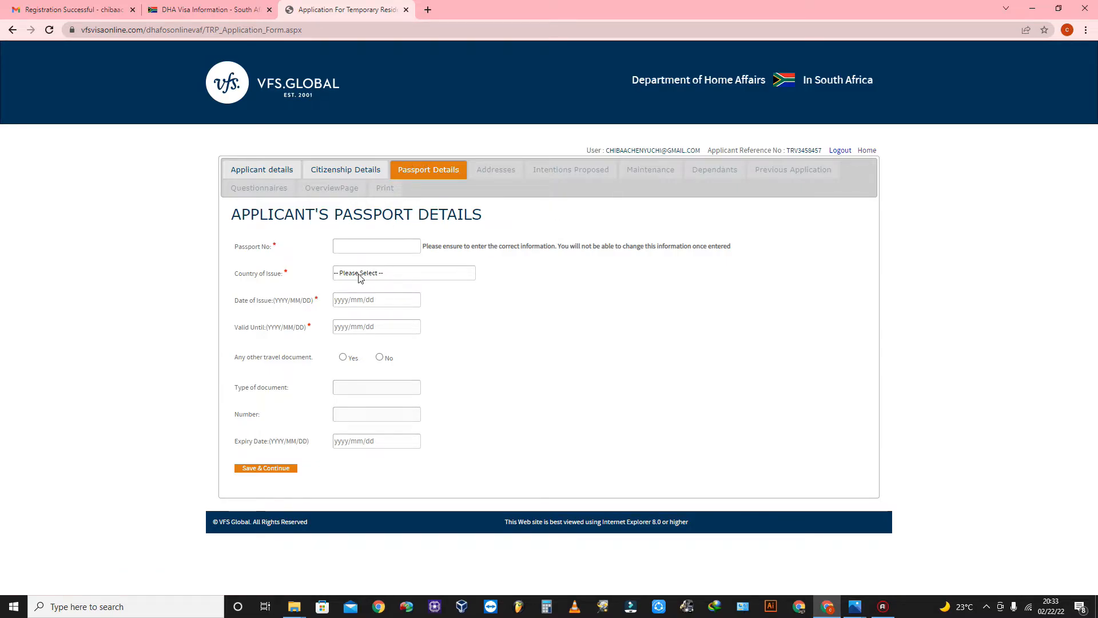
# Enter the passport number, checking it against the permit image.
pyautogui.click(358, 243)
pyautogui.hotkey('alt', 'Tab')
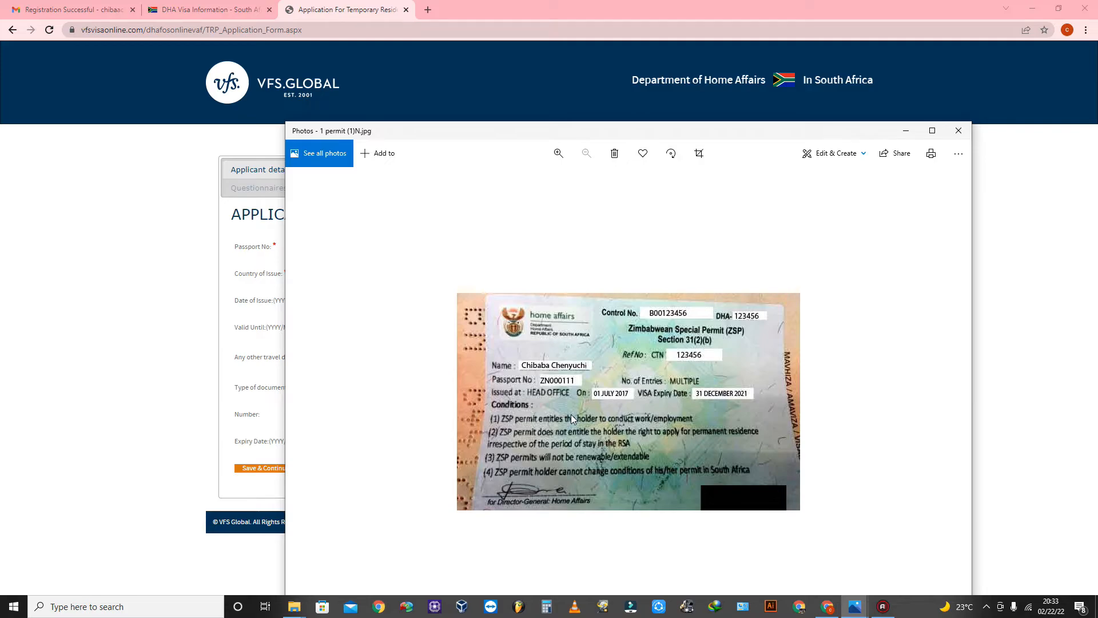
pyautogui.click(915, 136)
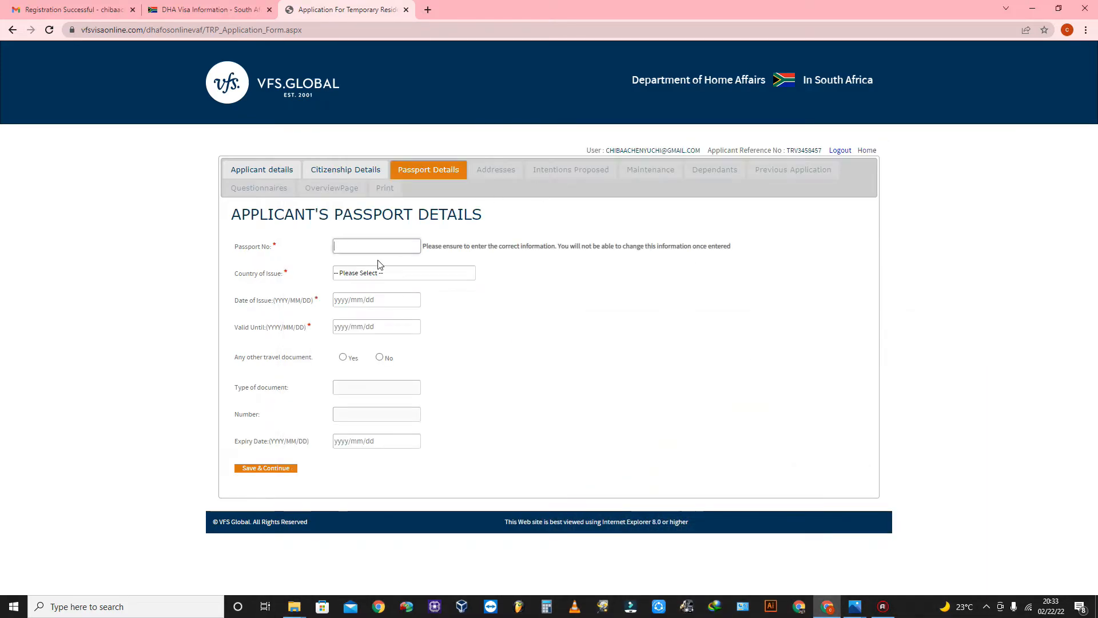
pyautogui.click(358, 240)
# Choose Zimbabwe as the issuing country and begin the 2017 date of issue.
pyautogui.click(378, 274)
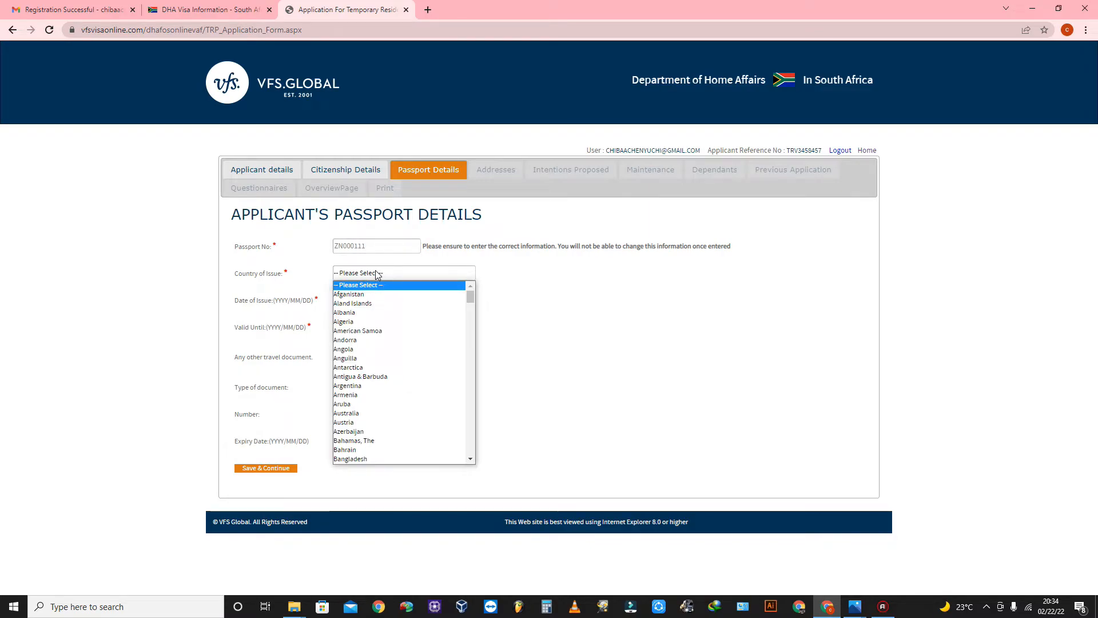
pyautogui.write('zi')
pyautogui.press('Return')
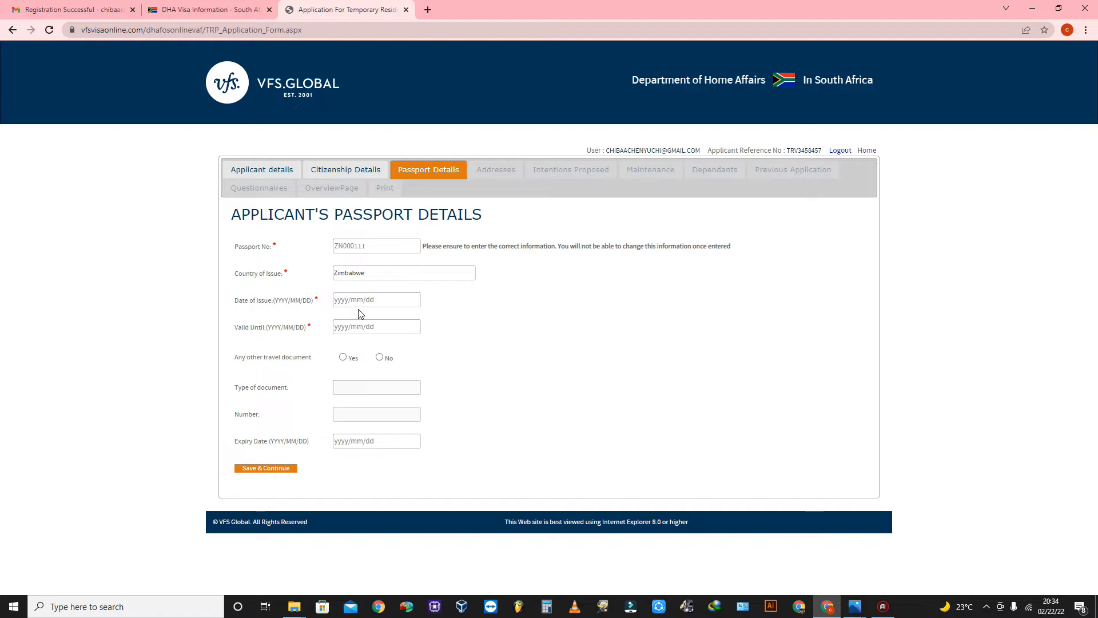
pyautogui.click(363, 294)
pyautogui.write('201')
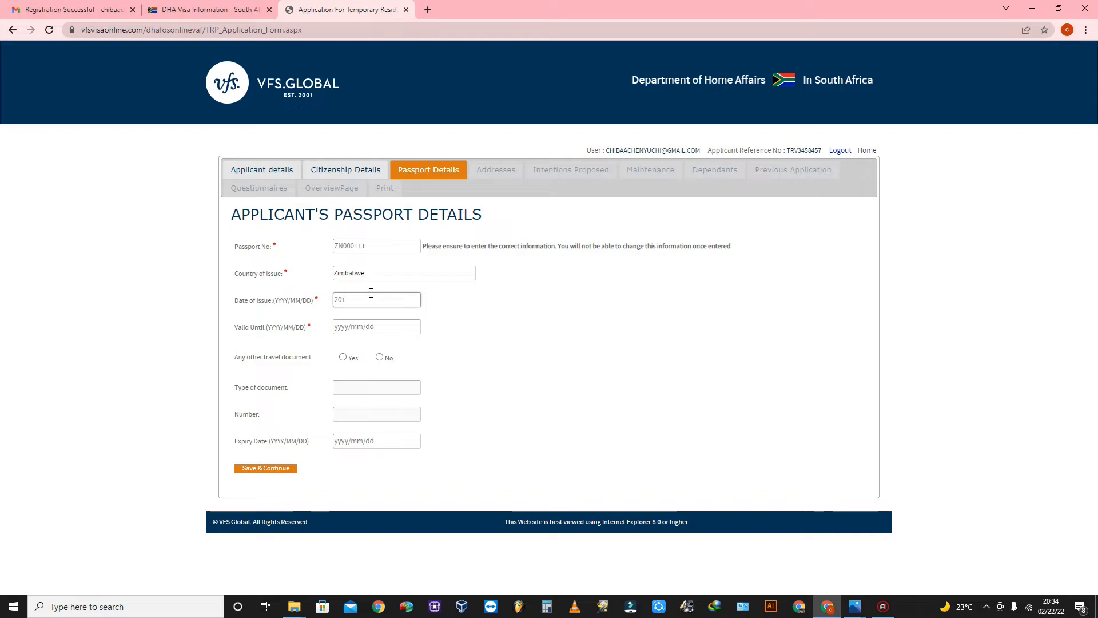
pyautogui.write('7/01/01')
# Set the passport valid-until date to 2027/12/31 and save the passport details.
pyautogui.click(465, 311)
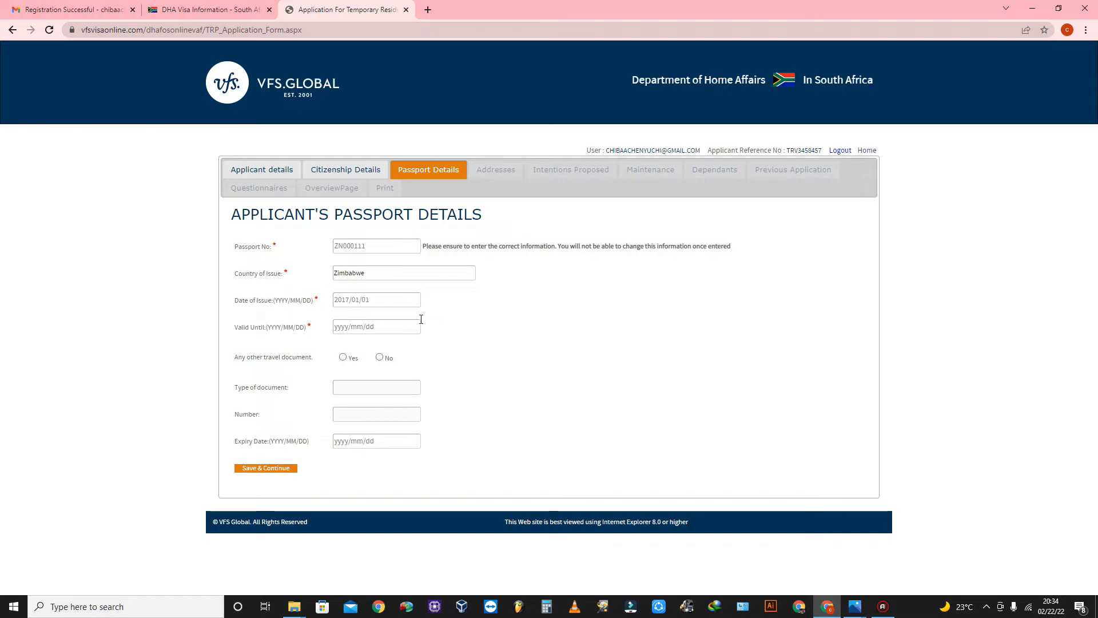
pyautogui.click(336, 327)
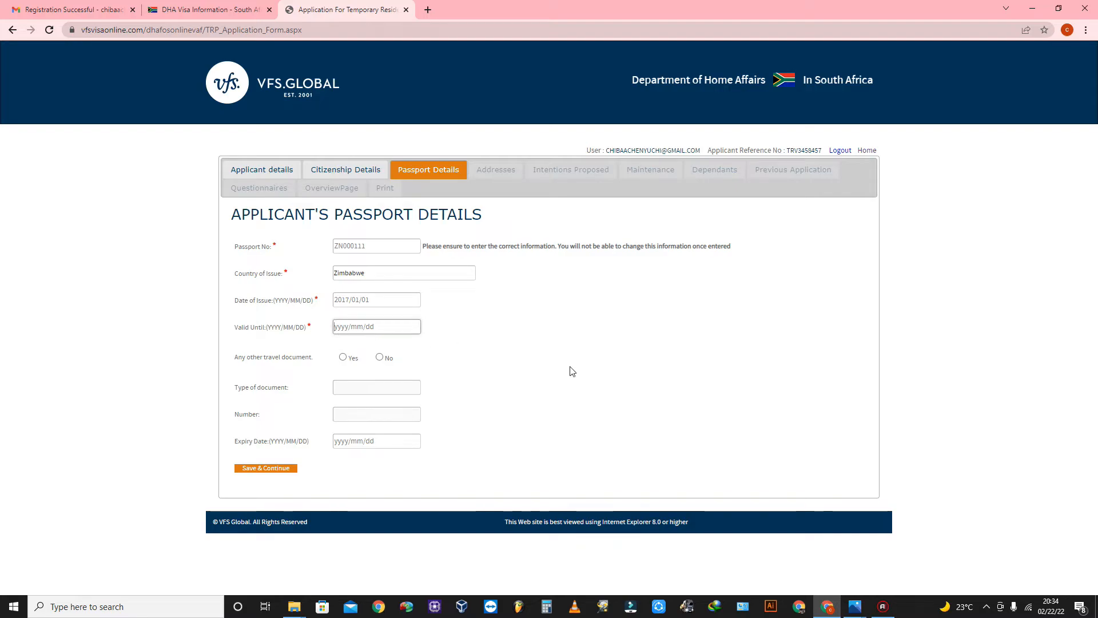
pyautogui.write('202')
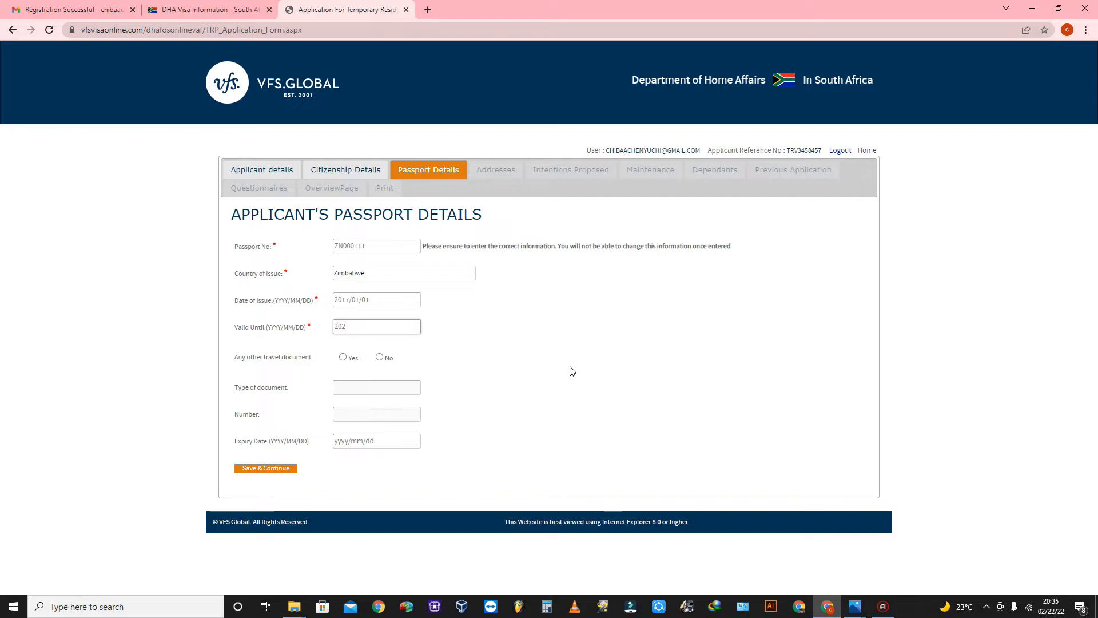
pyautogui.write('4')
pyautogui.write('02')
pyautogui.write('7')
pyautogui.write('/')
pyautogui.write('12')
pyautogui.write('/3')
pyautogui.write('1')
pyautogui.click(554, 349)
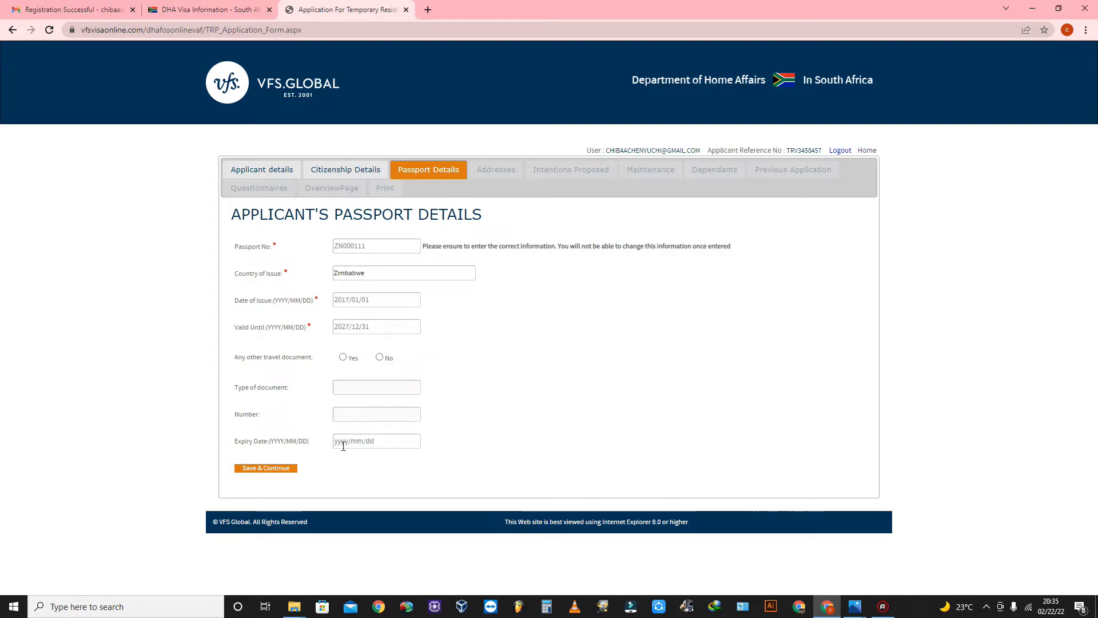
pyautogui.click(267, 469)
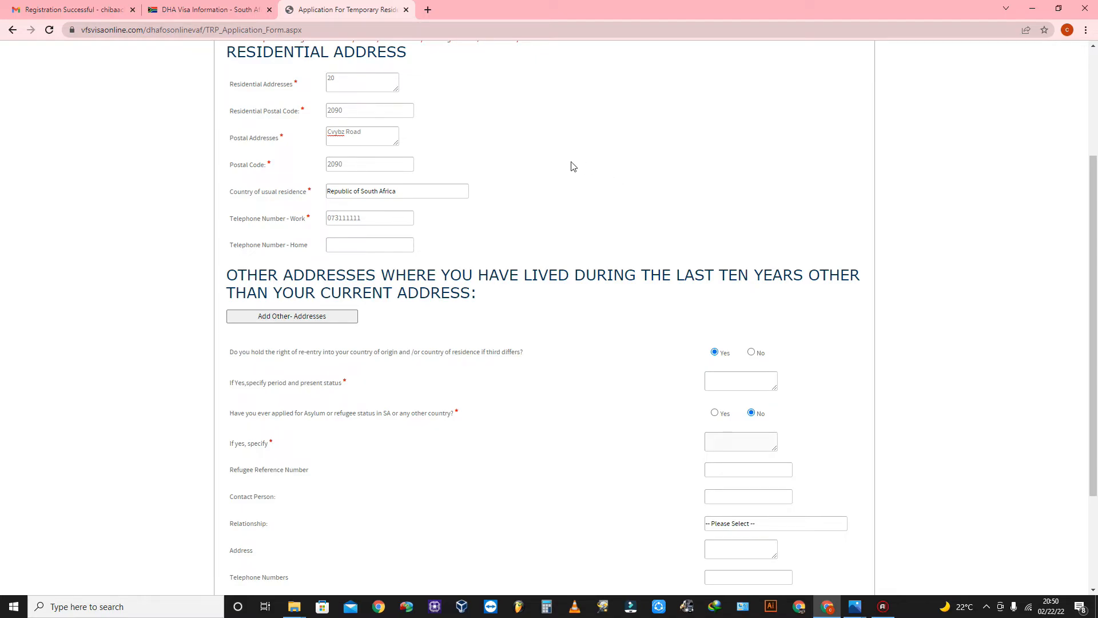
pyautogui.scroll(-3, 492, 200)
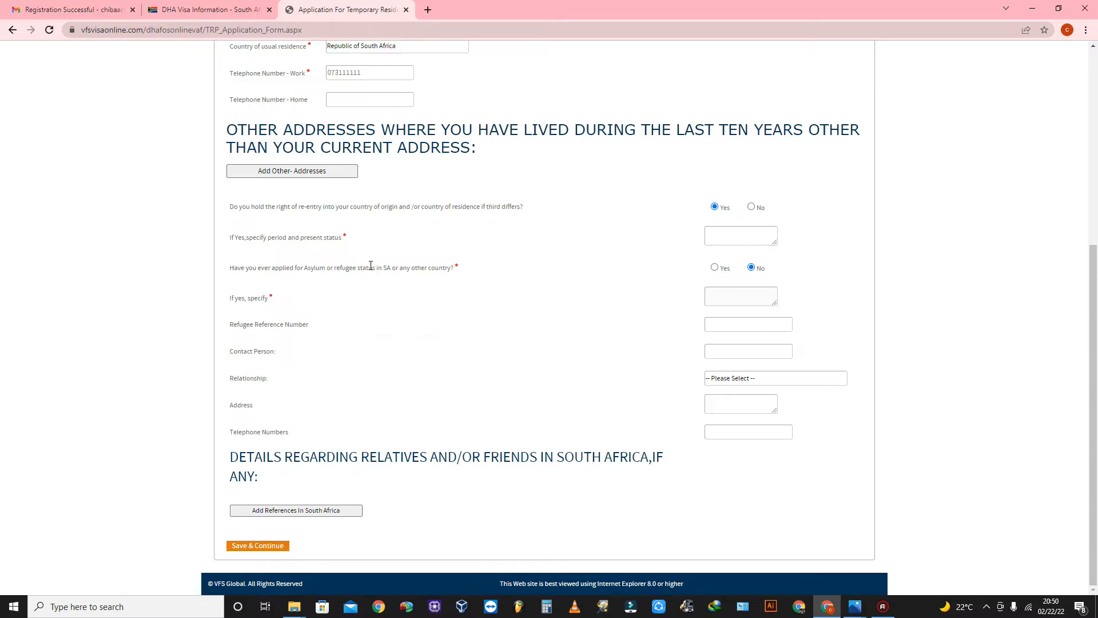
pyautogui.click(284, 544)
# Save the address details.
pyautogui.click(260, 546)
pyautogui.scroll(-1, 578, 319)
pyautogui.click(260, 545)
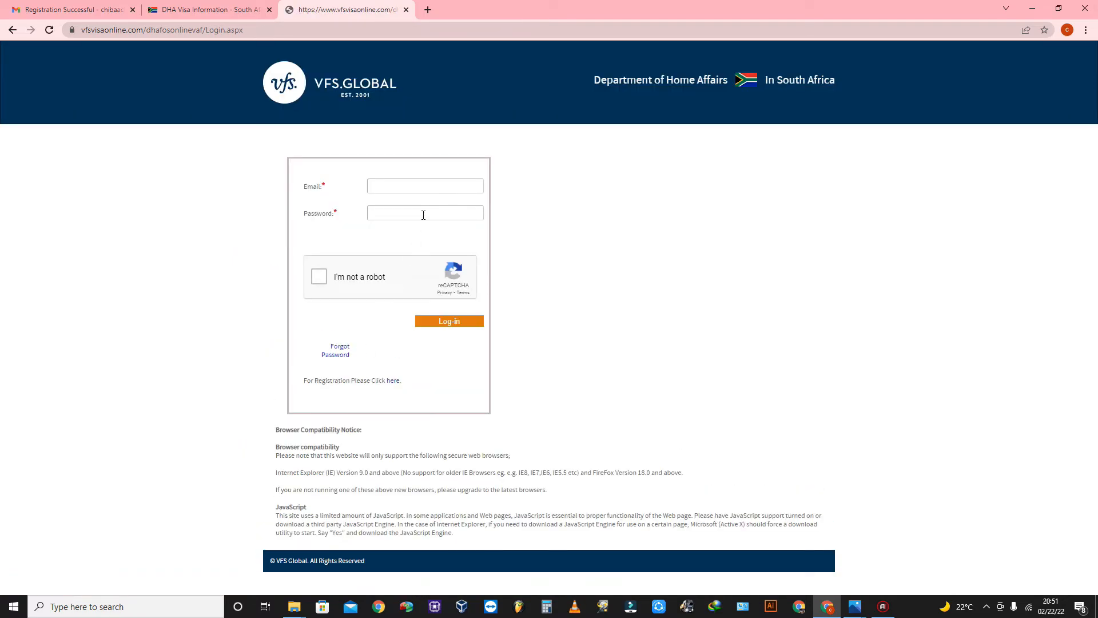
# Sign in with the account e-mail, password and reCAPTCHA, then log off the stuck session.
pyautogui.click(411, 185)
pyautogui.click(421, 212)
pyautogui.write('c•••••••••')
pyautogui.click(319, 277)
pyautogui.click(458, 321)
pyautogui.click(414, 215)
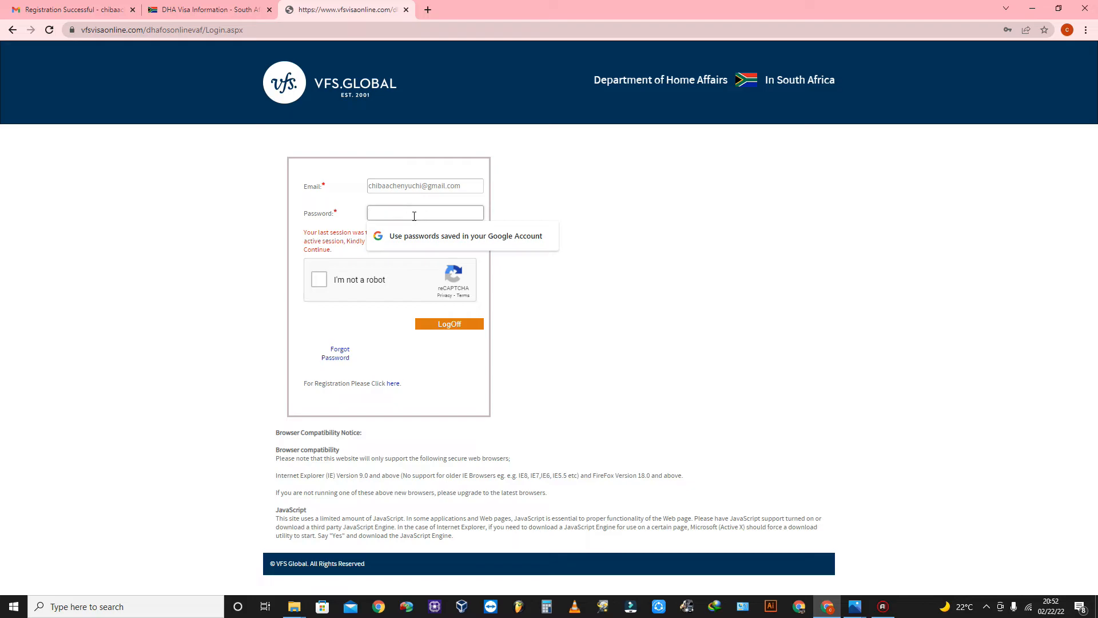
pyautogui.write('•••••••')
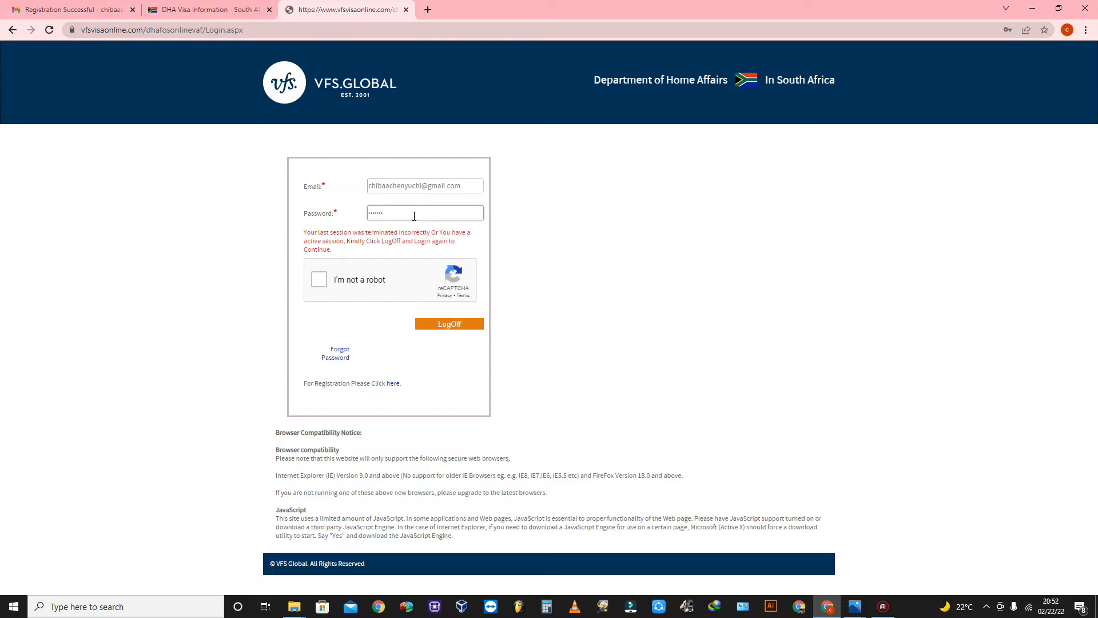
pyautogui.click(319, 279)
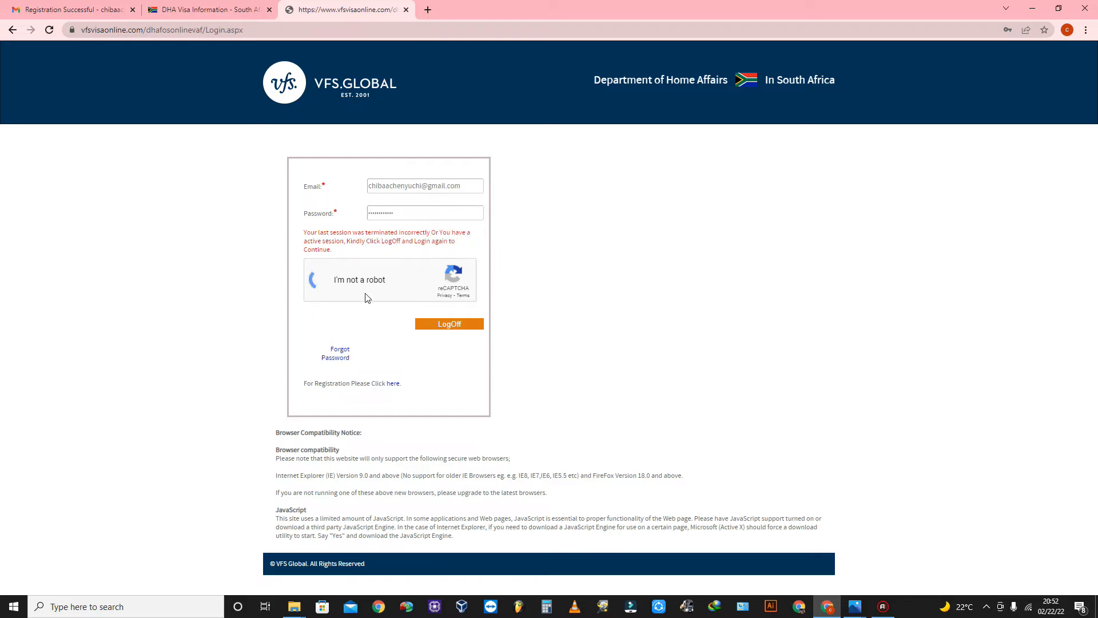
pyautogui.click(450, 324)
# Log in again and open the saved Temporary Residence Visa application.
pyautogui.click(407, 186)
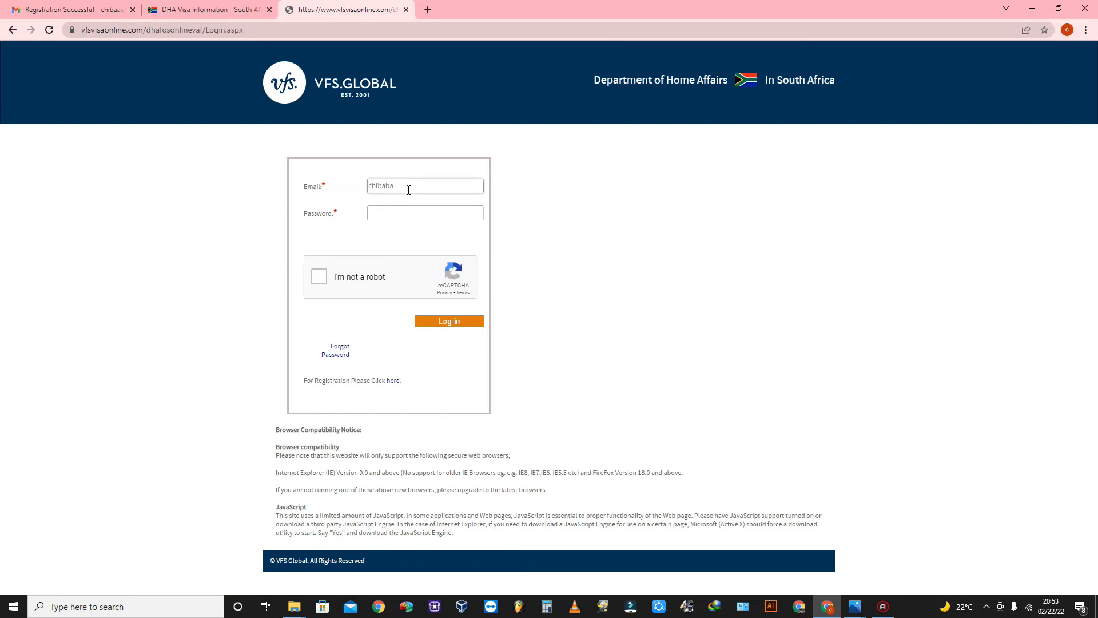
pyautogui.click(394, 207)
pyautogui.write('***********')
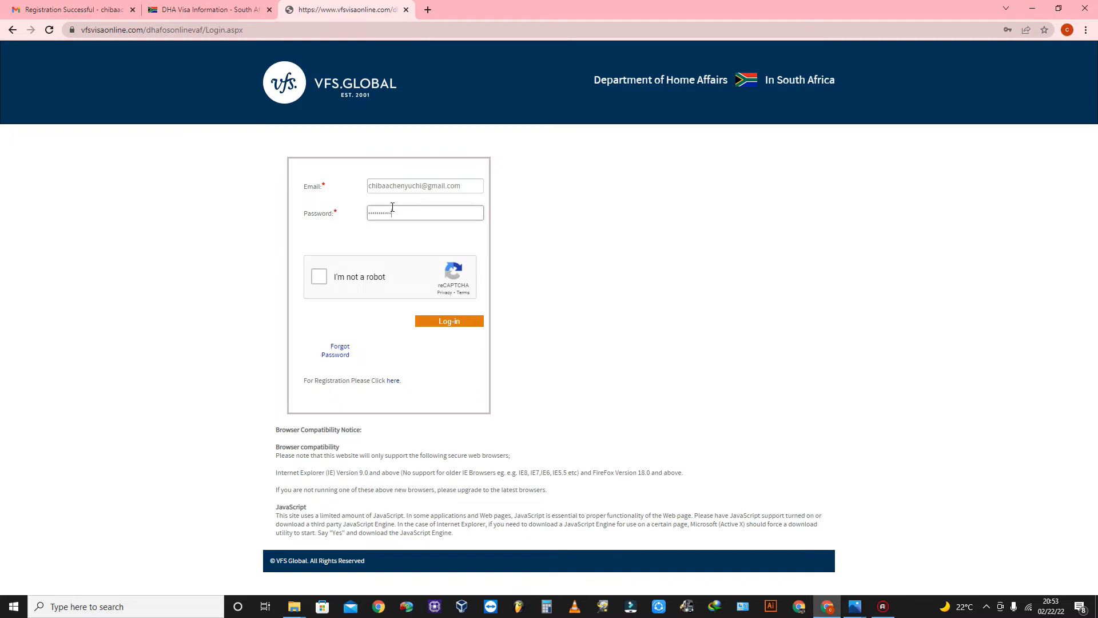
pyautogui.click(318, 277)
pyautogui.click(452, 320)
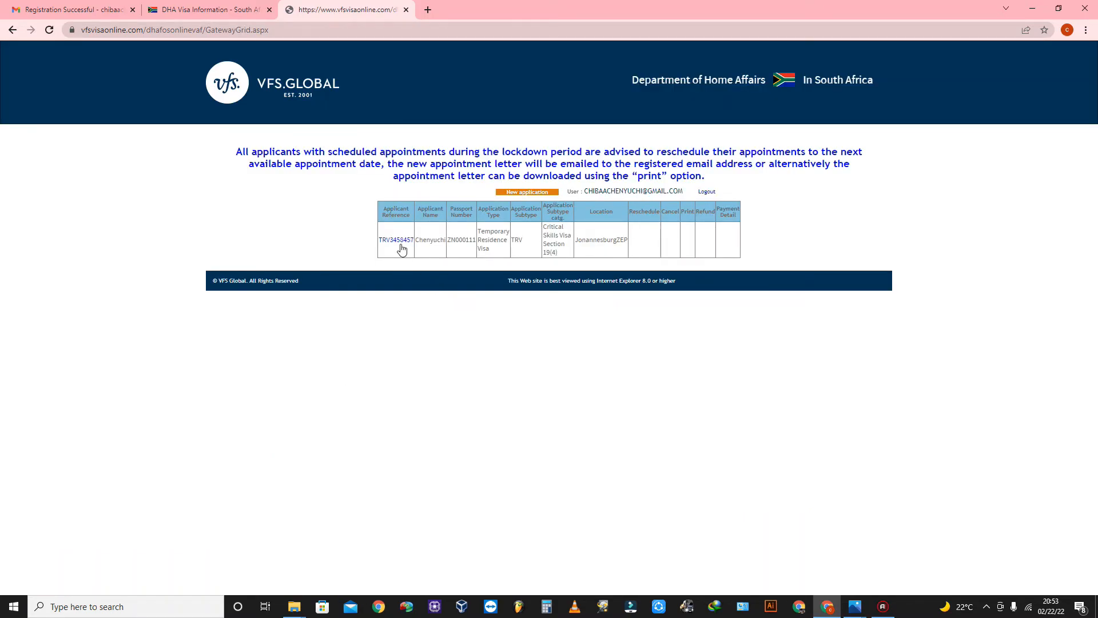
pyautogui.click(400, 241)
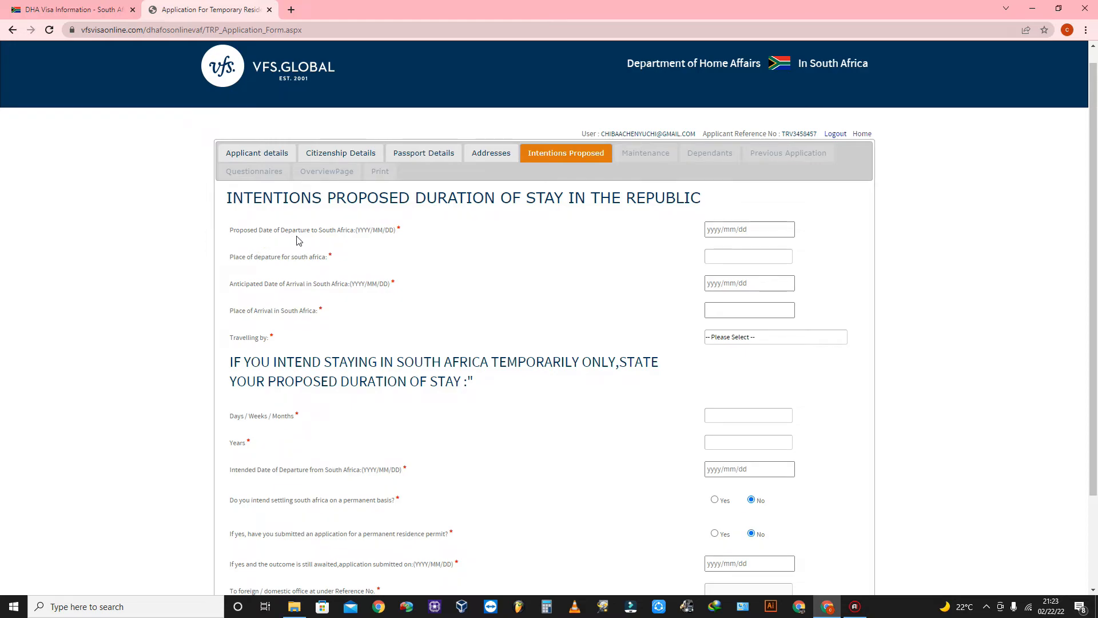
# Enter departure date 2022/02/23 and place Johannesburg, then begin the 2022 arrival date.
pyautogui.click(727, 230)
pyautogui.write('2022')
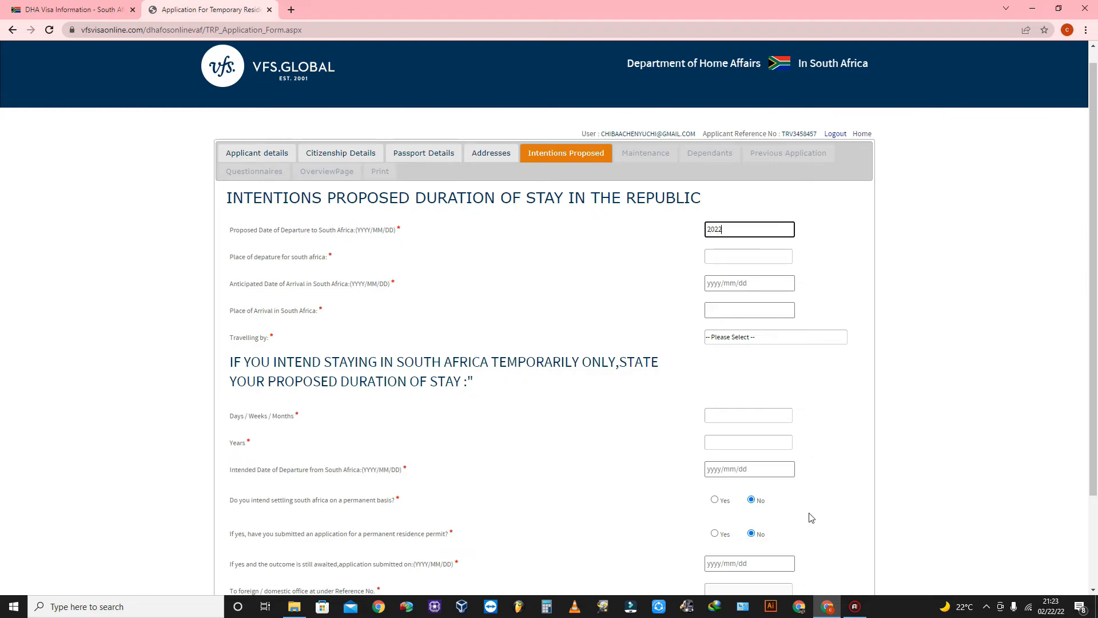
pyautogui.write('/02/03')
pyautogui.click(728, 261)
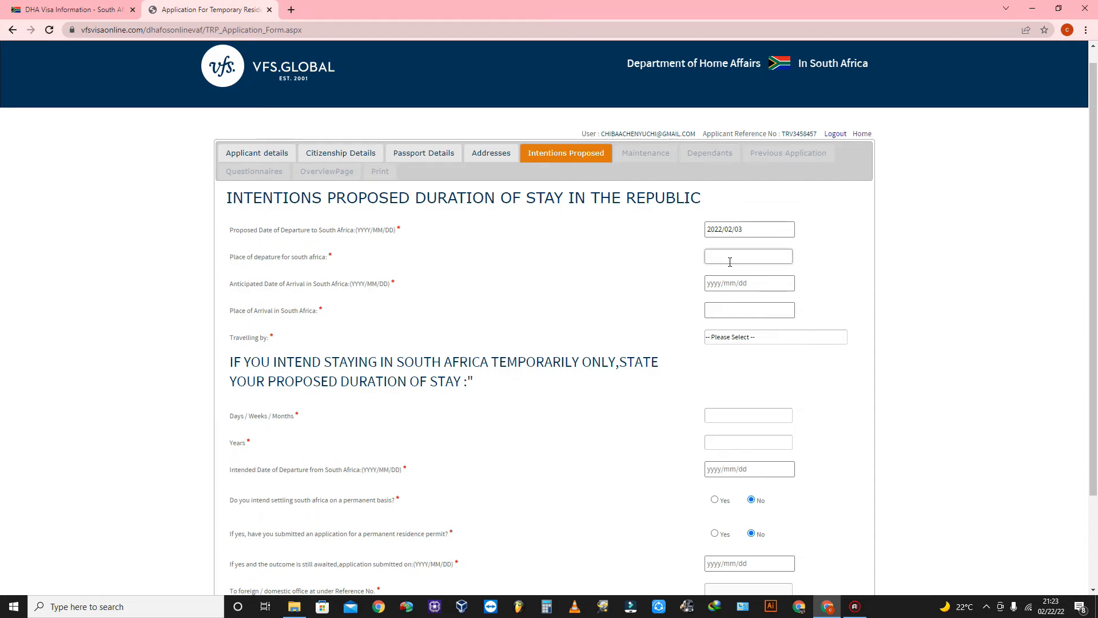
pyautogui.click(730, 262)
pyautogui.write('J')
pyautogui.write('ohannesburg')
pyautogui.click(716, 284)
pyautogui.write('2022/02/28')
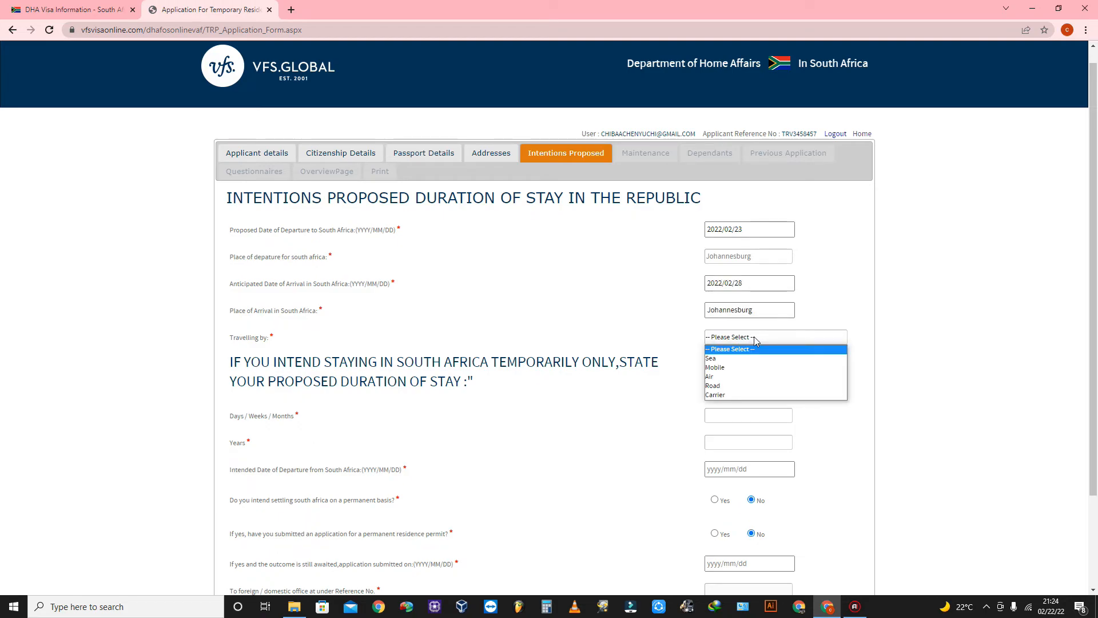
# Choose Road as travel mode, a 4-year stay and intended date 2026/02/28.
pyautogui.click(723, 387)
pyautogui.scroll(-1, 335, 384)
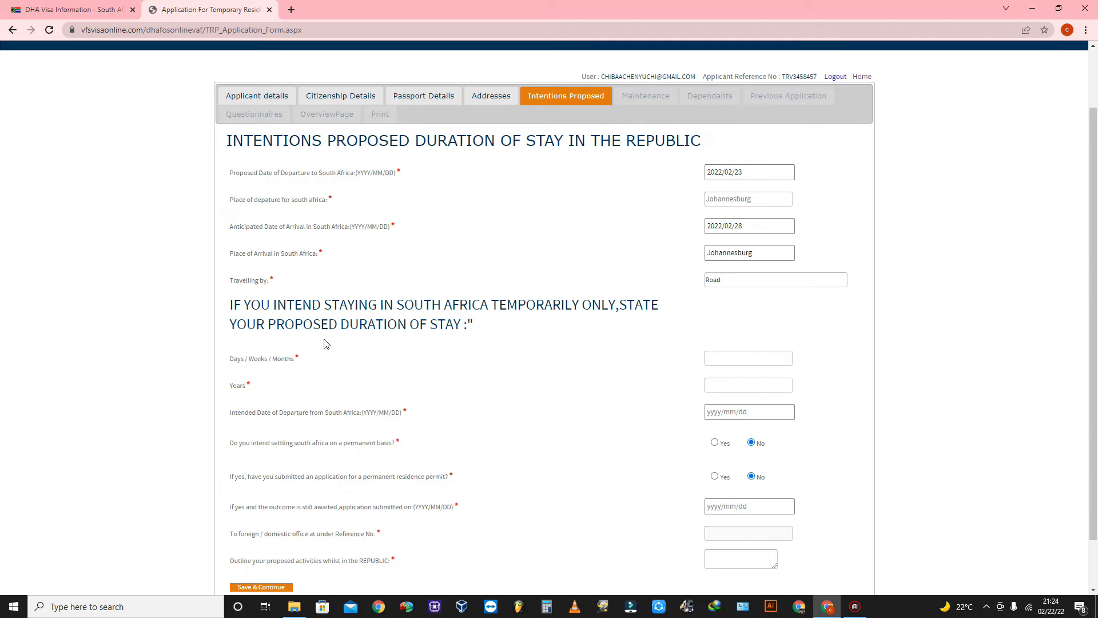
pyautogui.scroll(-1, 361, 343)
pyautogui.press('Tab')
pyautogui.click(730, 327)
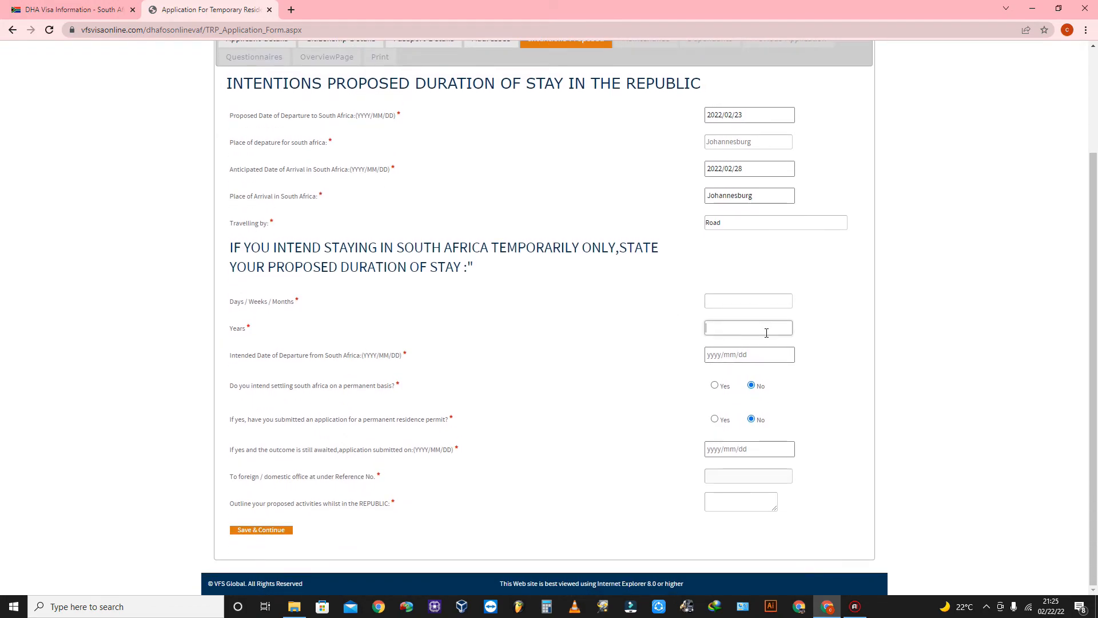
pyautogui.write('4')
pyautogui.click(716, 354)
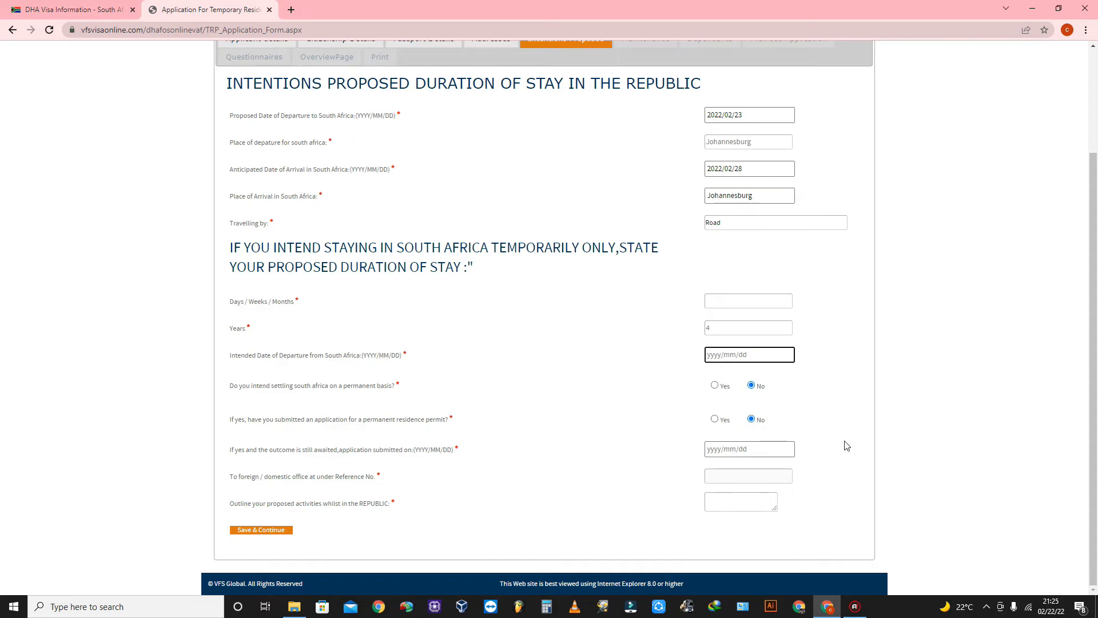
pyautogui.write('2026/02/28')
# Enter 'work' as the proposed activity, add 48 months, and save the section.
pyautogui.click(736, 480)
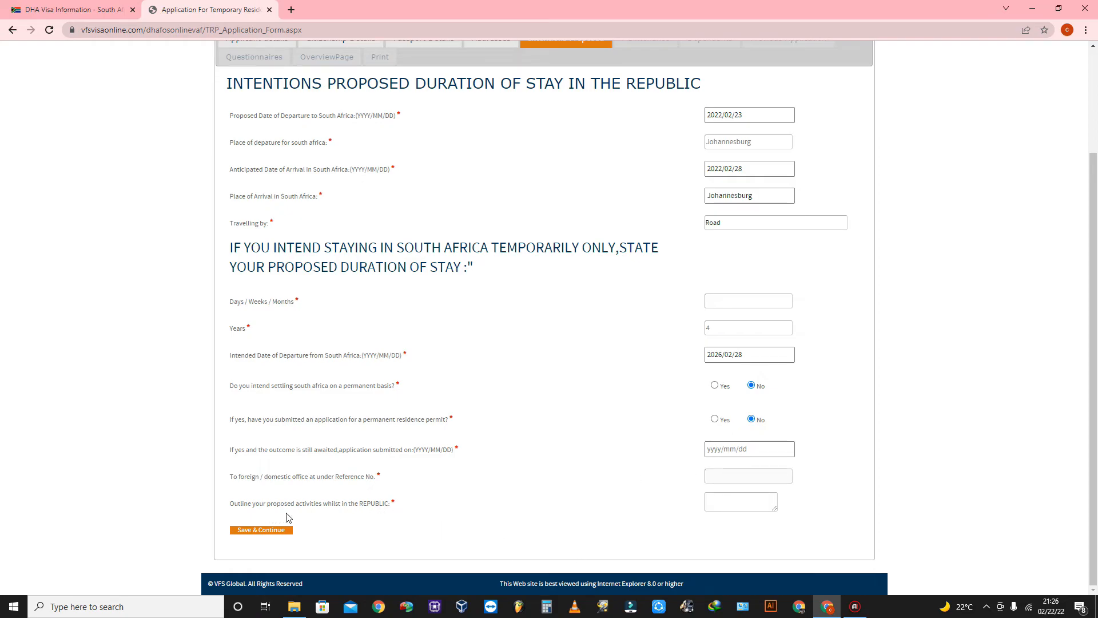
pyautogui.click(719, 502)
pyautogui.write('work')
pyautogui.click(280, 530)
pyautogui.click(266, 536)
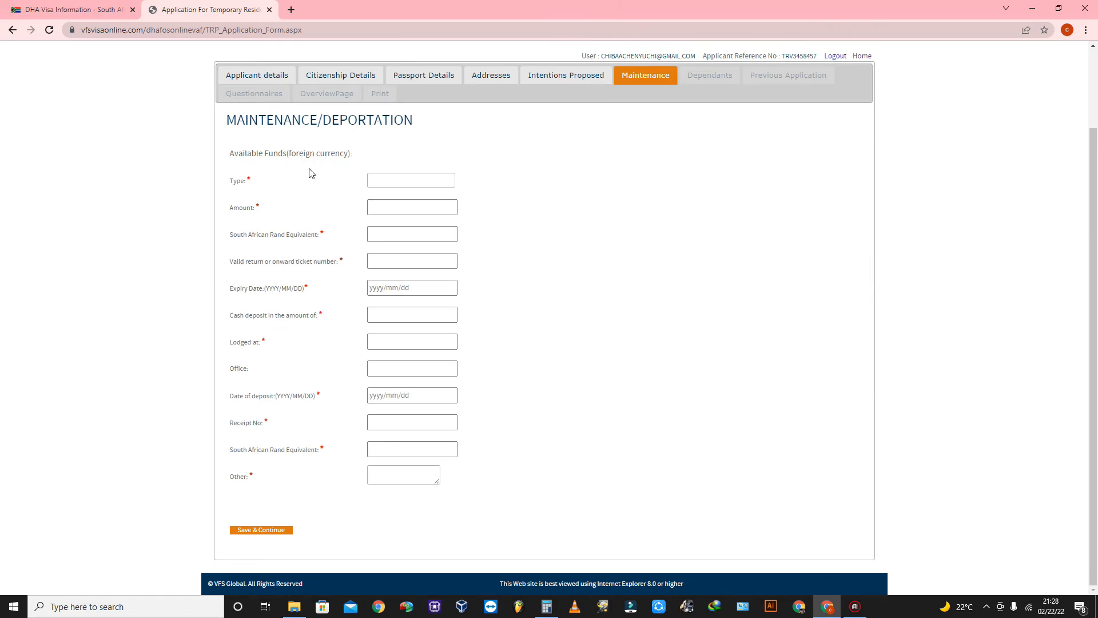
# Enter currency type Us dollars, amount 1000 and Rand equivalent 15000.
pyautogui.click(382, 182)
pyautogui.write('Us dollars')
pyautogui.click(388, 208)
pyautogui.write('1000')
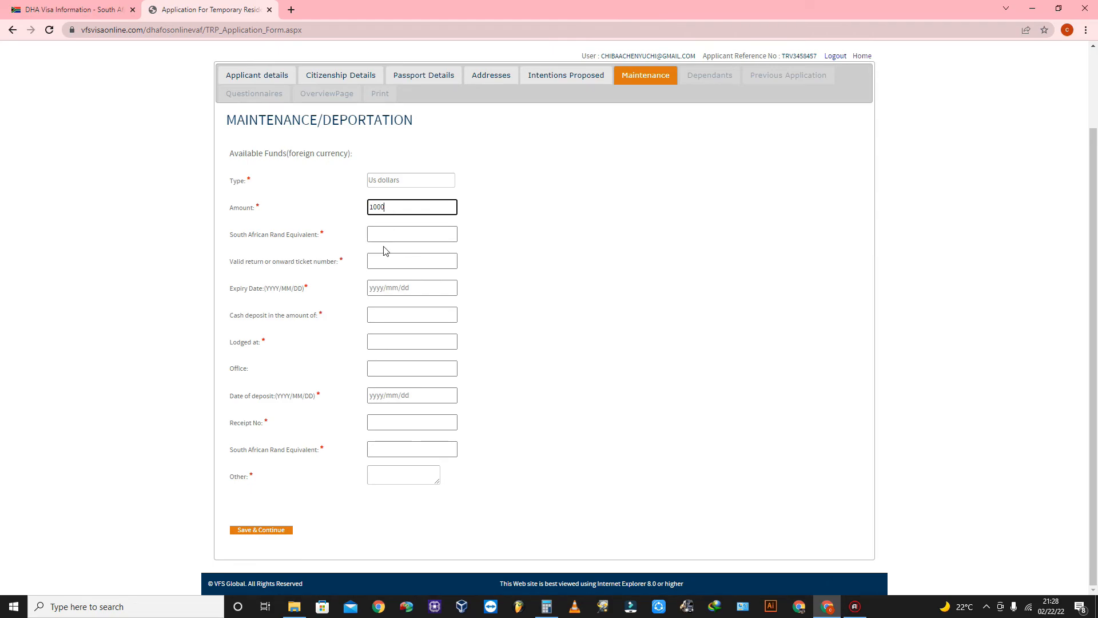
pyautogui.click(424, 235)
pyautogui.write('1500')
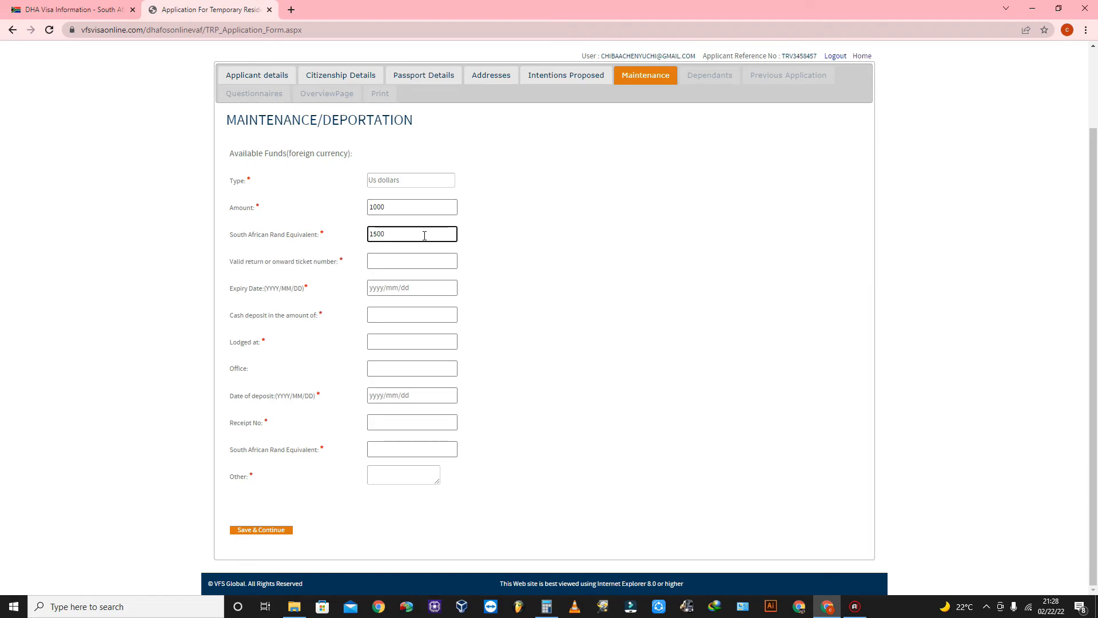
pyautogui.write('0')
pyautogui.click(529, 234)
# Enter a placeholder return or onward ticket number.
pyautogui.click(368, 259)
pyautogui.click(409, 258)
pyautogui.write('ddf')
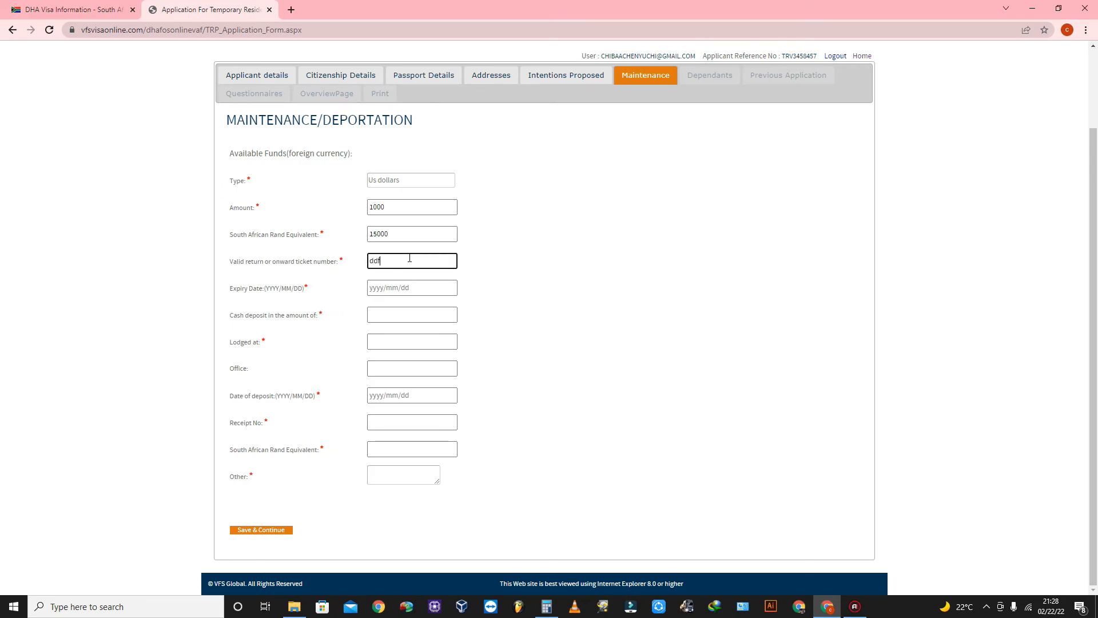
pyautogui.write('ghnh')
pyautogui.click(249, 313)
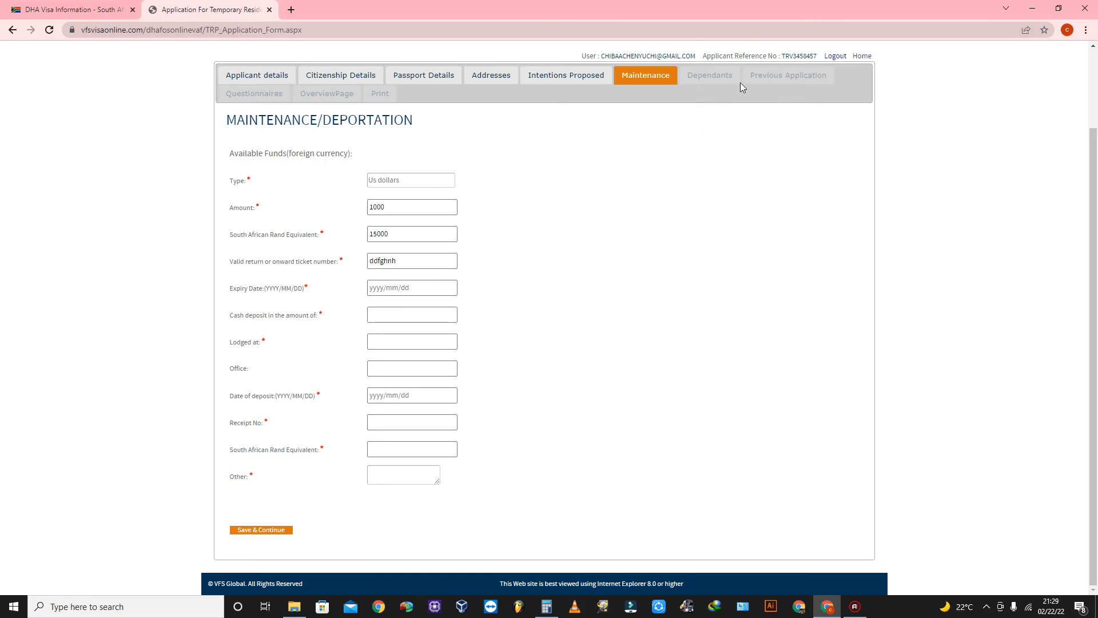